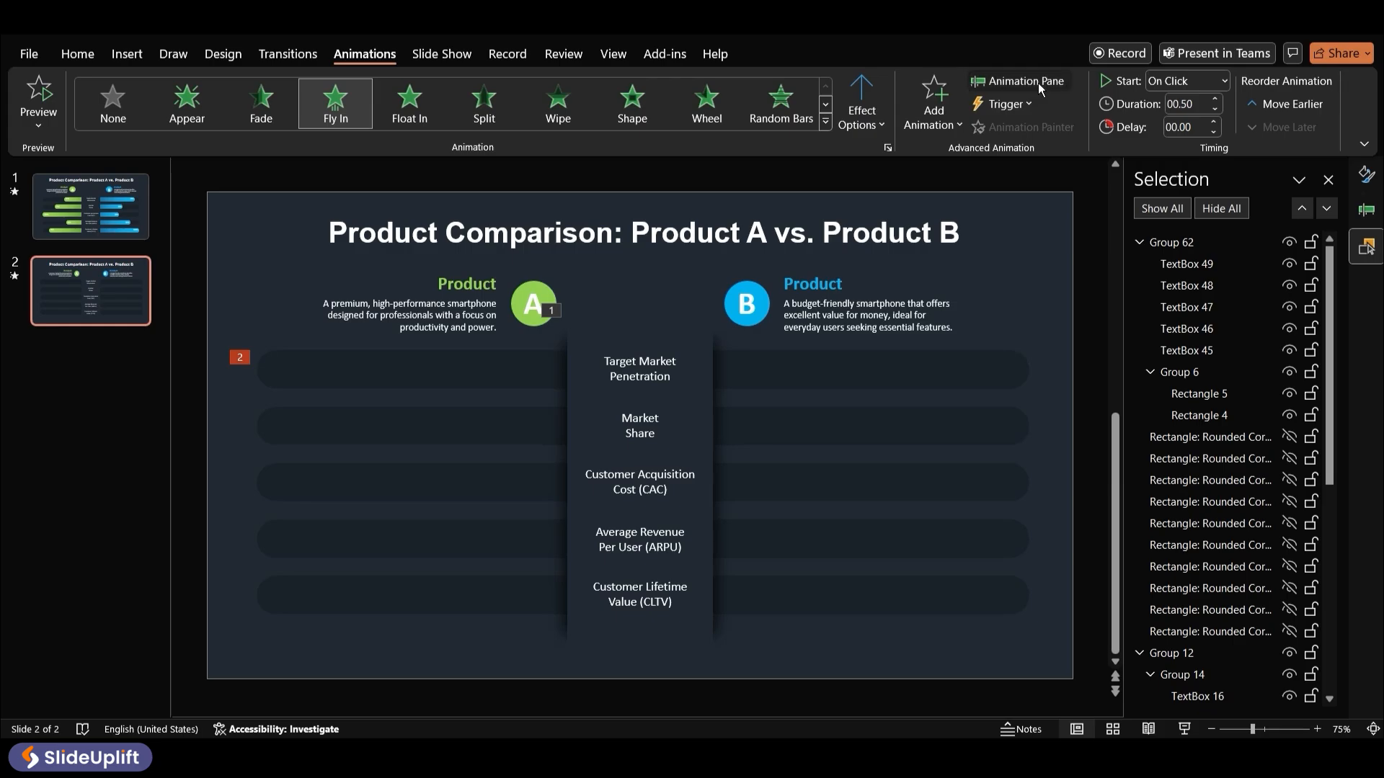
Set the bounce end of Group 63's Fly In effect to 0.28 sec
left_click(1038, 84)
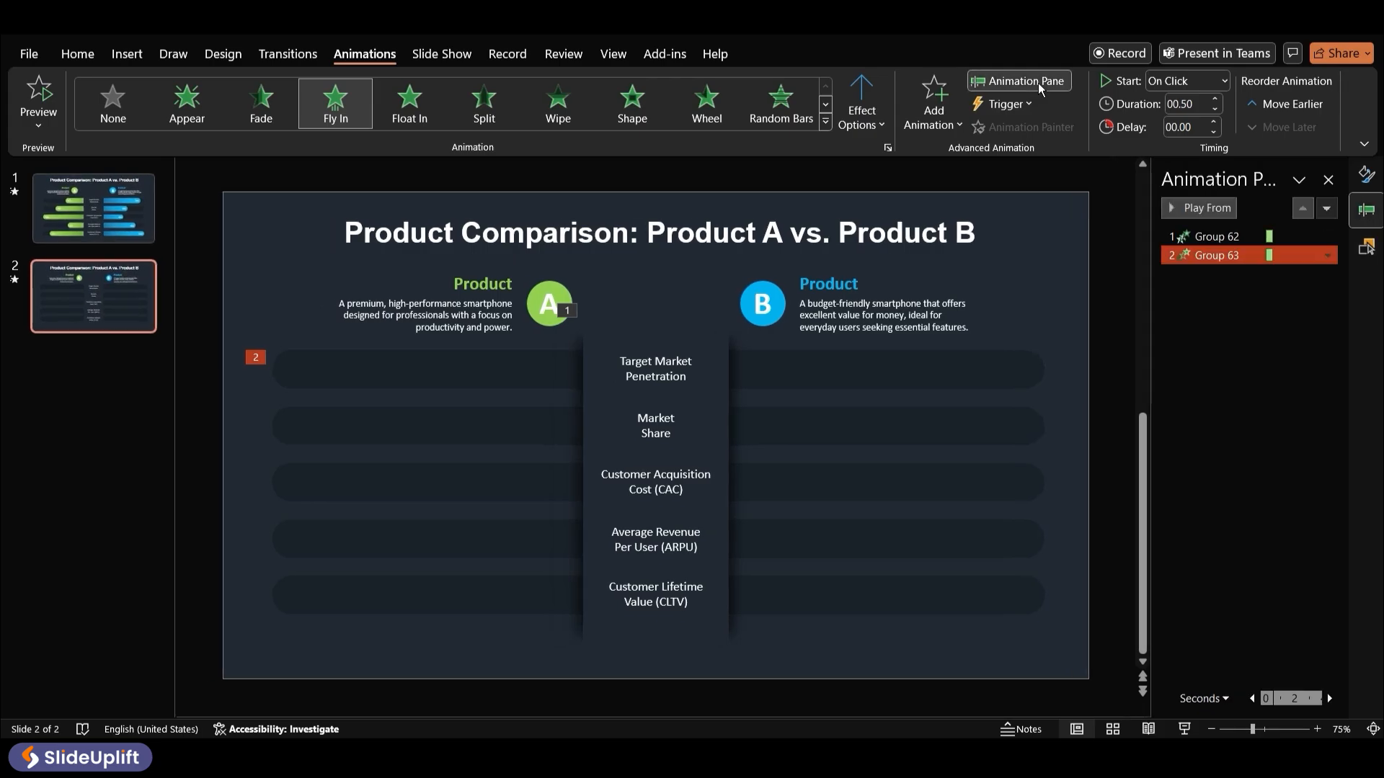
right_click(1230, 260)
left_click(1226, 340)
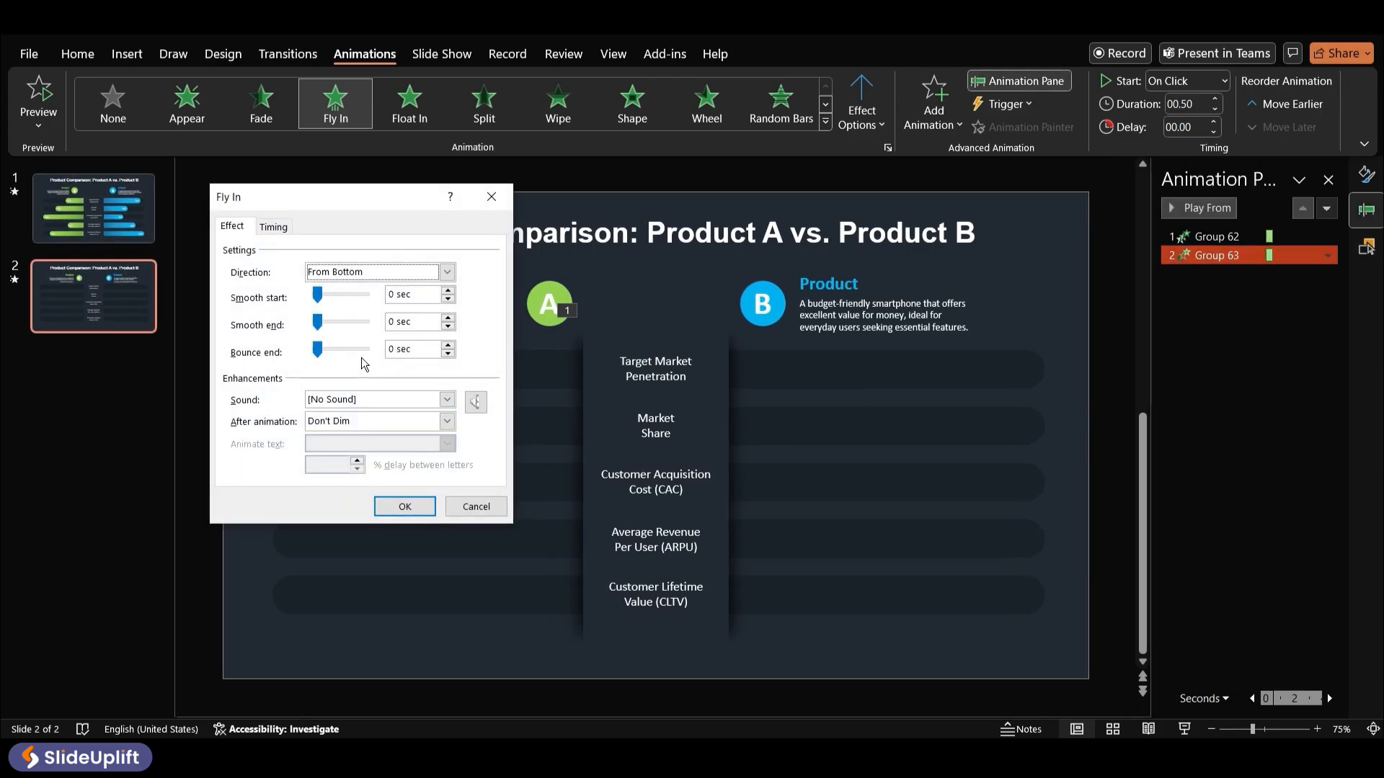
left_click(405, 351)
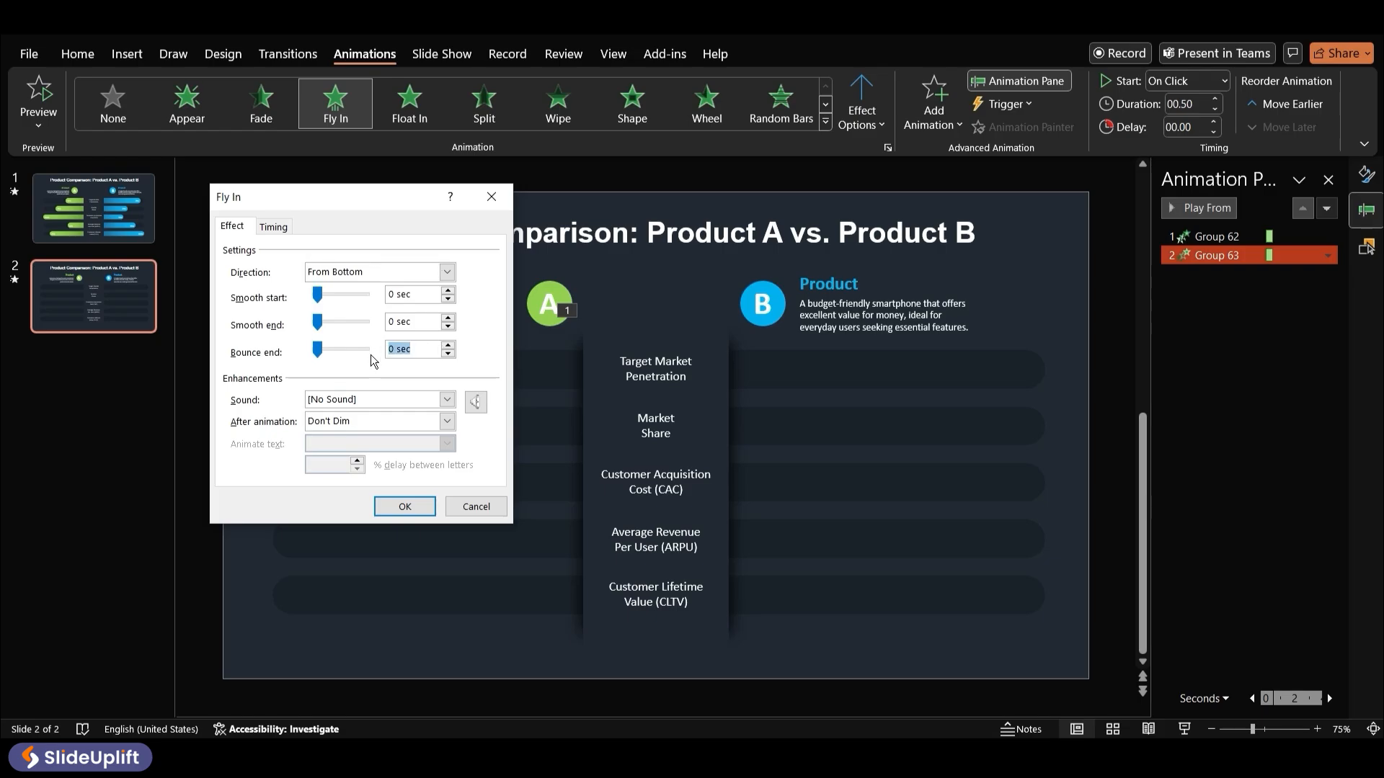
type("0.28")
key("Return")
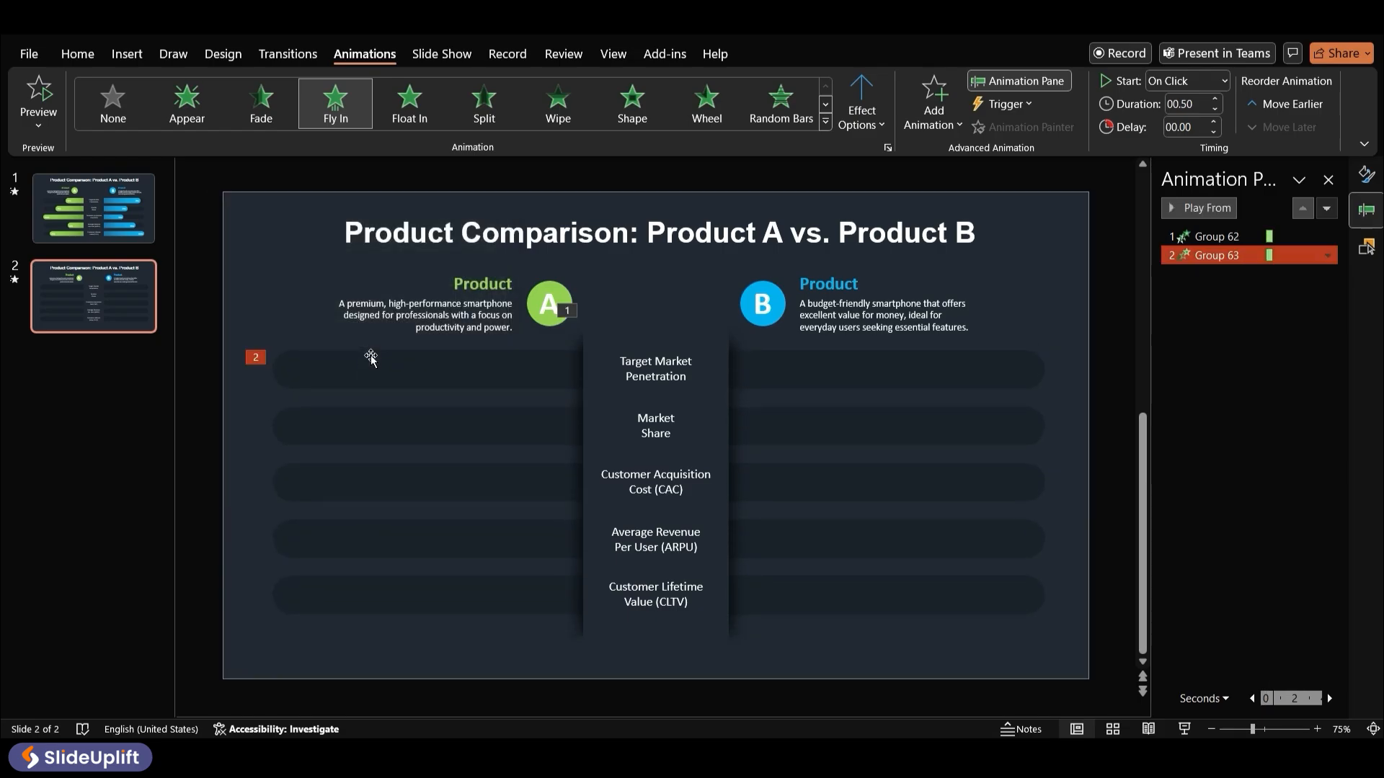
Set Group 63's animation to start With Previous, adjust its duration, and preview the group animations
left_click(1204, 82)
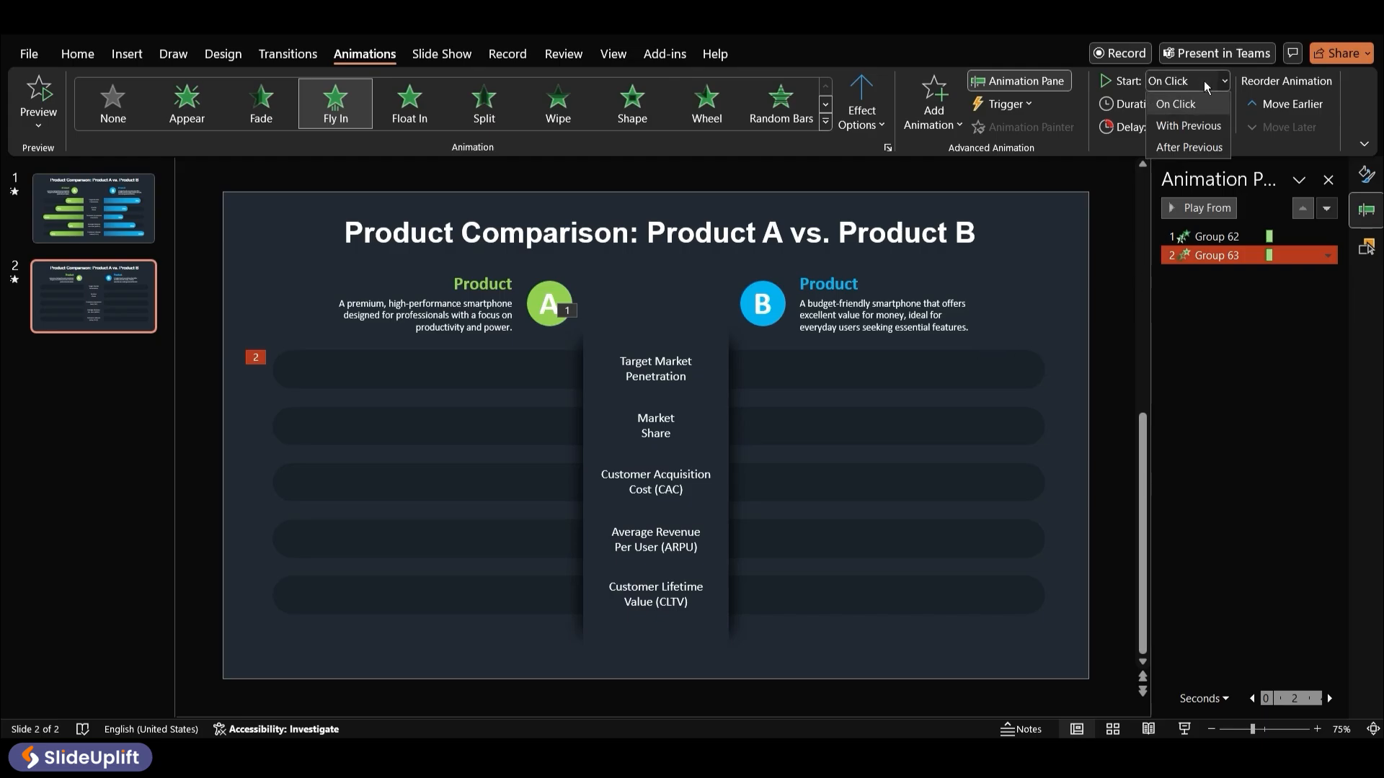
left_click(1204, 124)
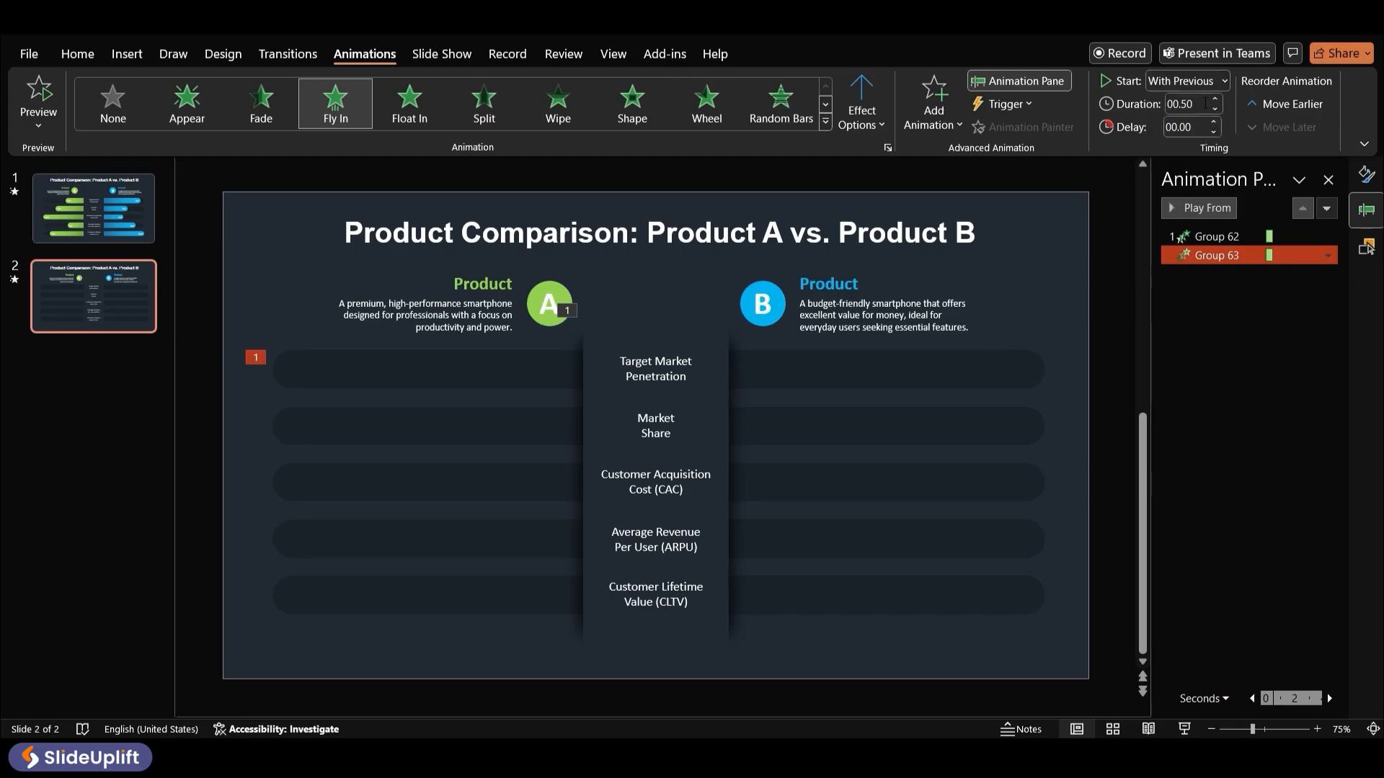
left_click(1205, 103)
type("01.00")
key("Return")
left_click(1216, 236, "shift")
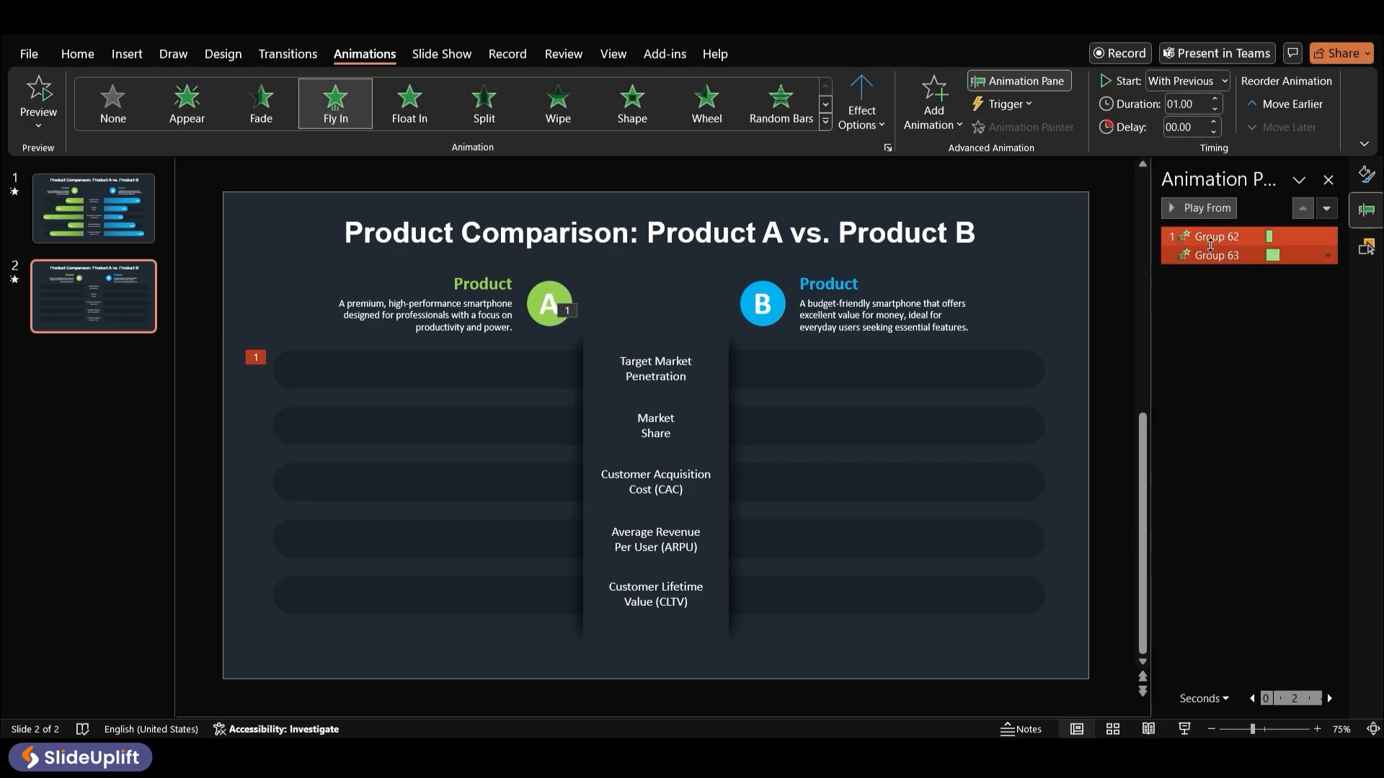
left_click(1214, 209)
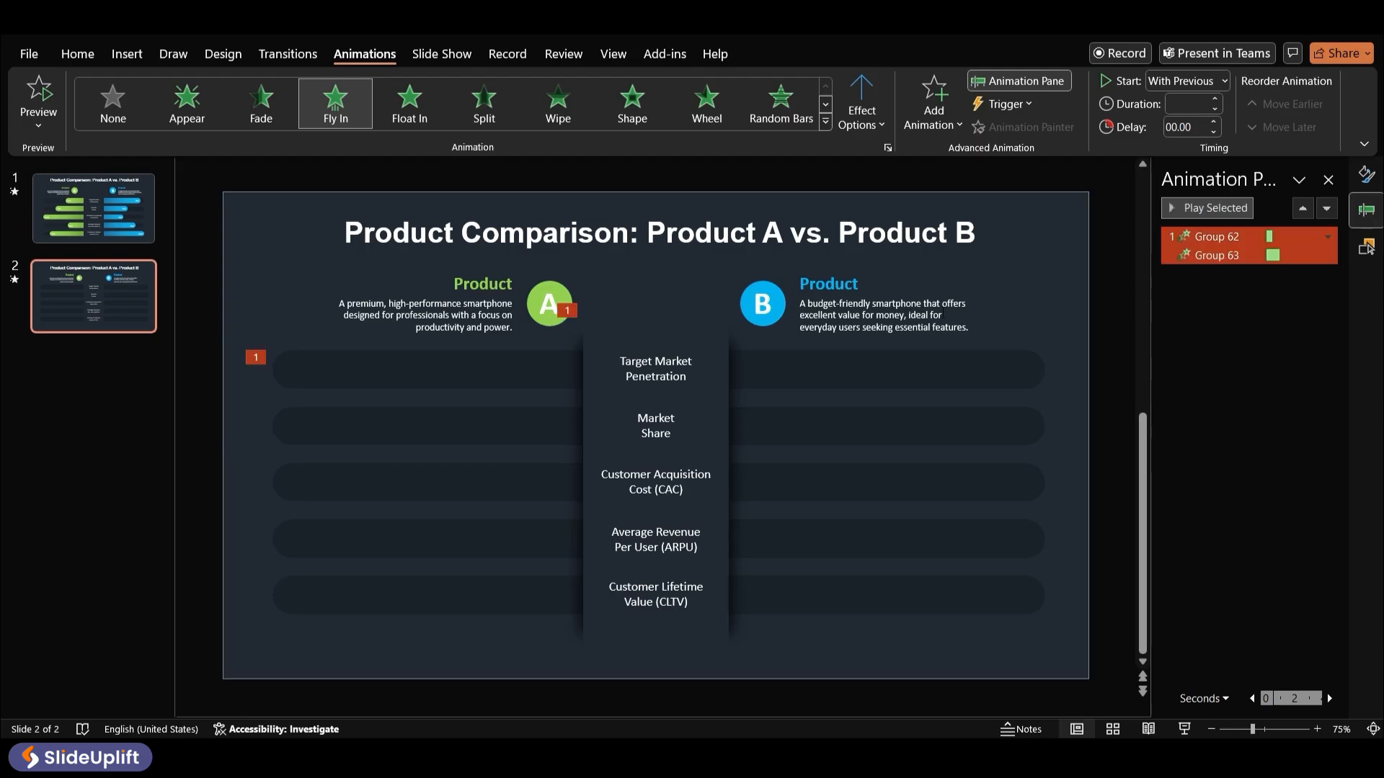
Apply a Fly In entrance from the left to both the Product A and Product B header groups
left_click(565, 293)
left_click(773, 291, "shift")
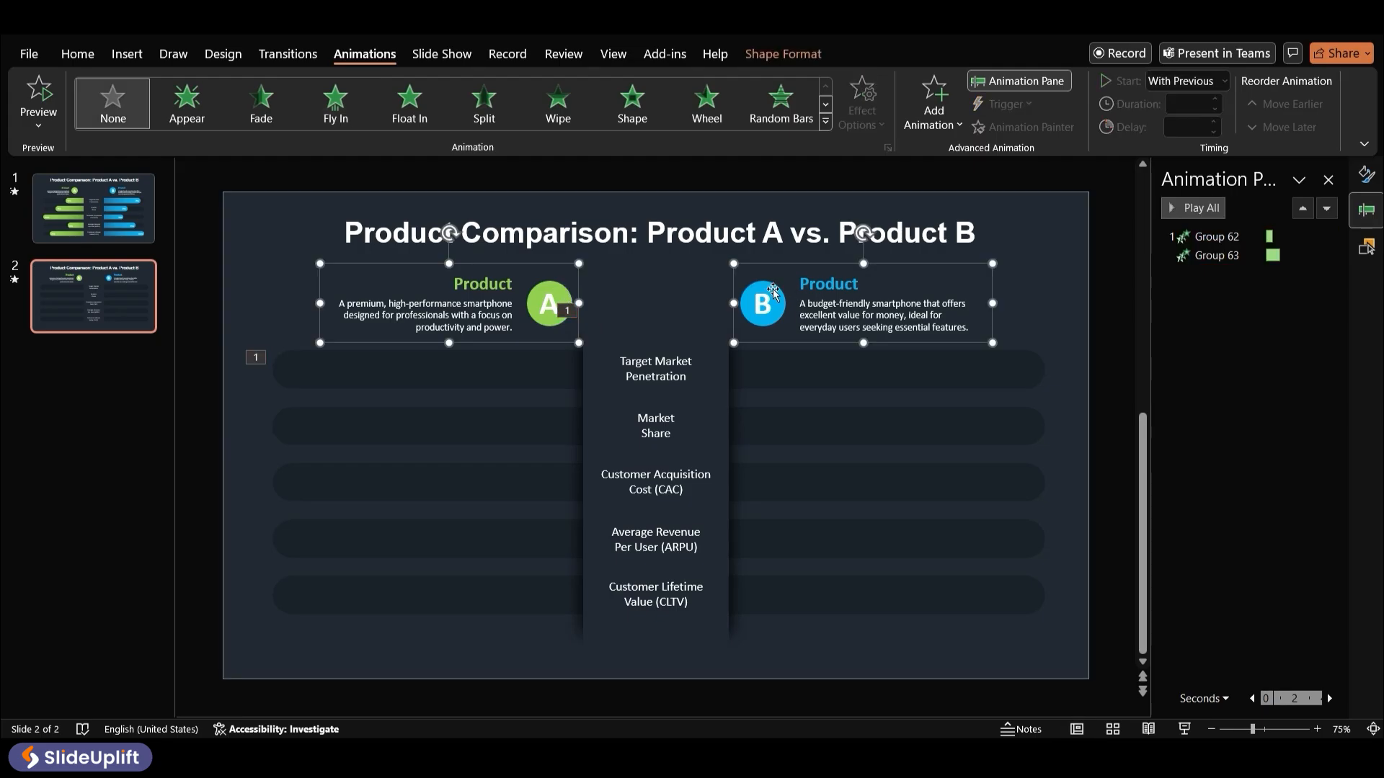
left_click(357, 115)
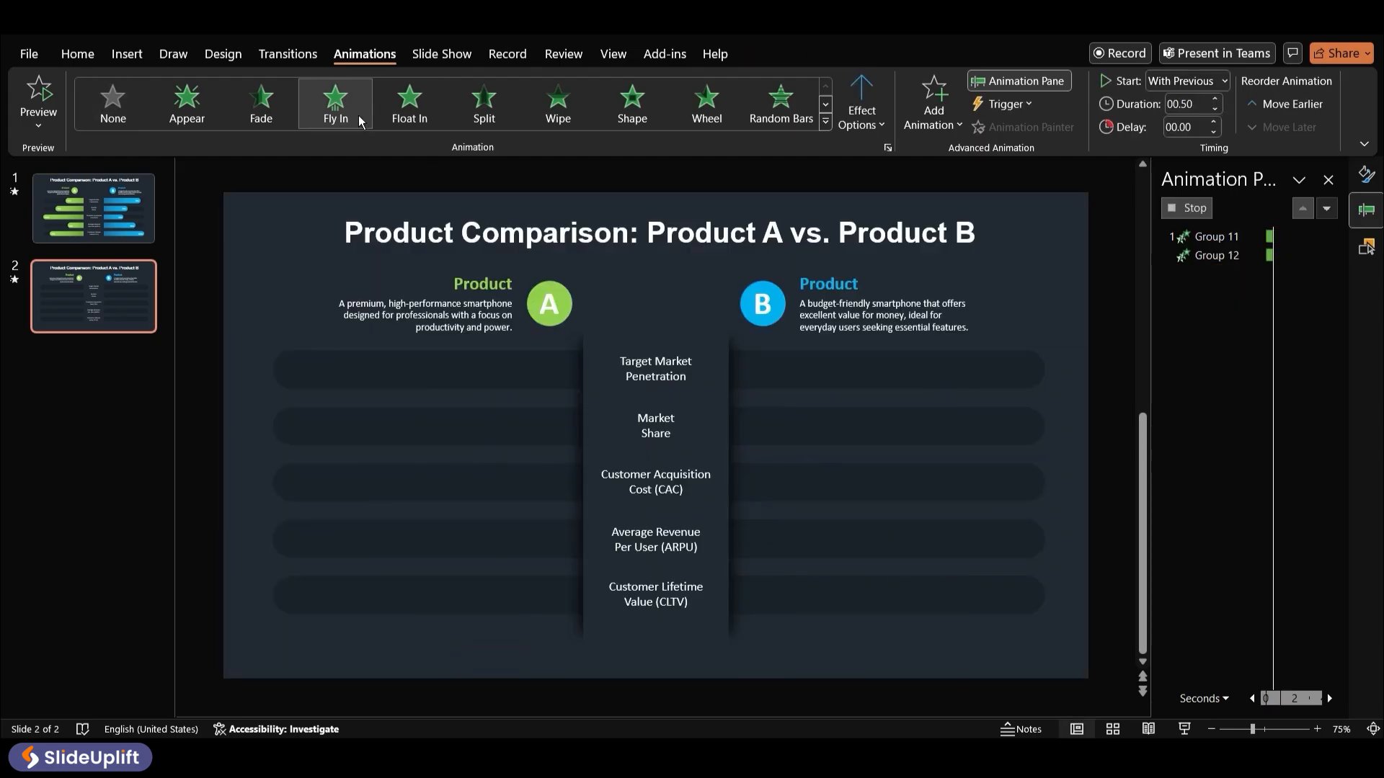
left_click(860, 119)
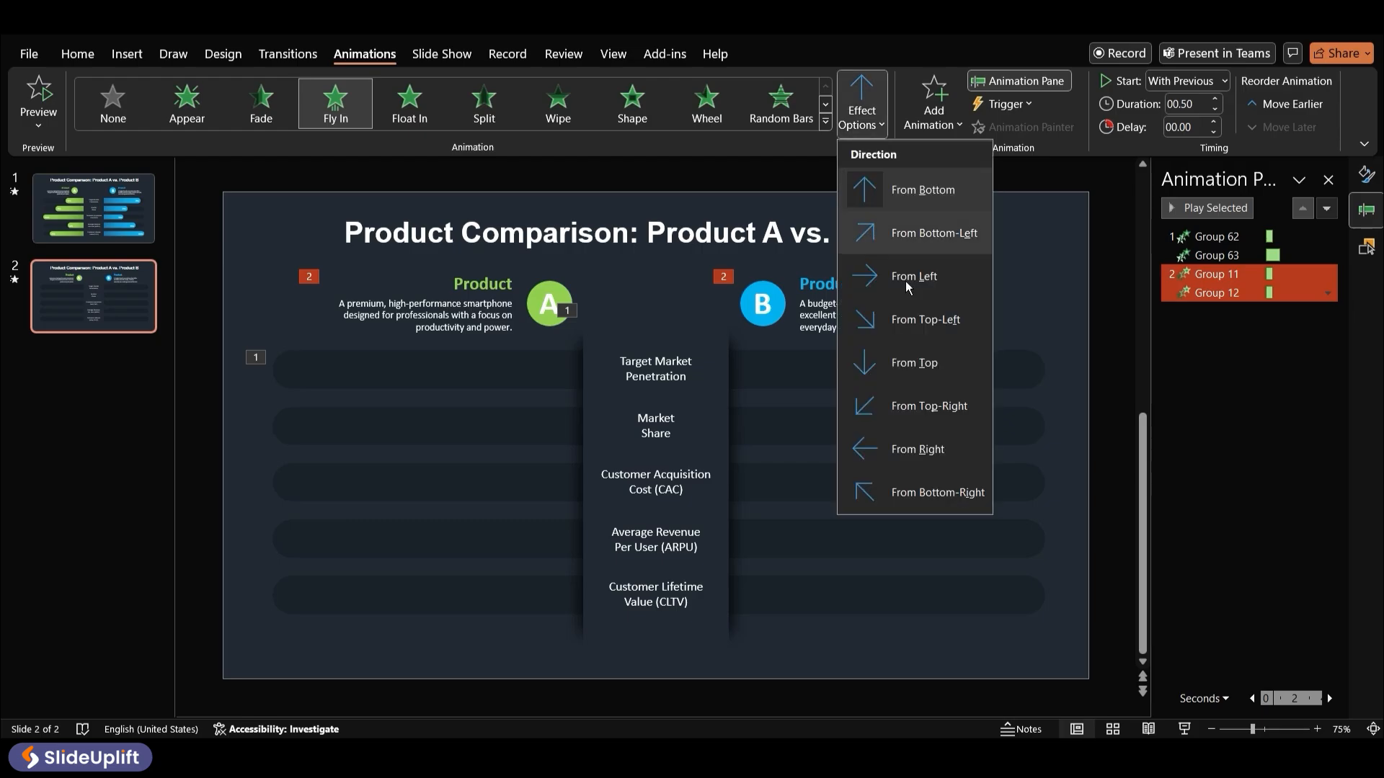
left_click(892, 276)
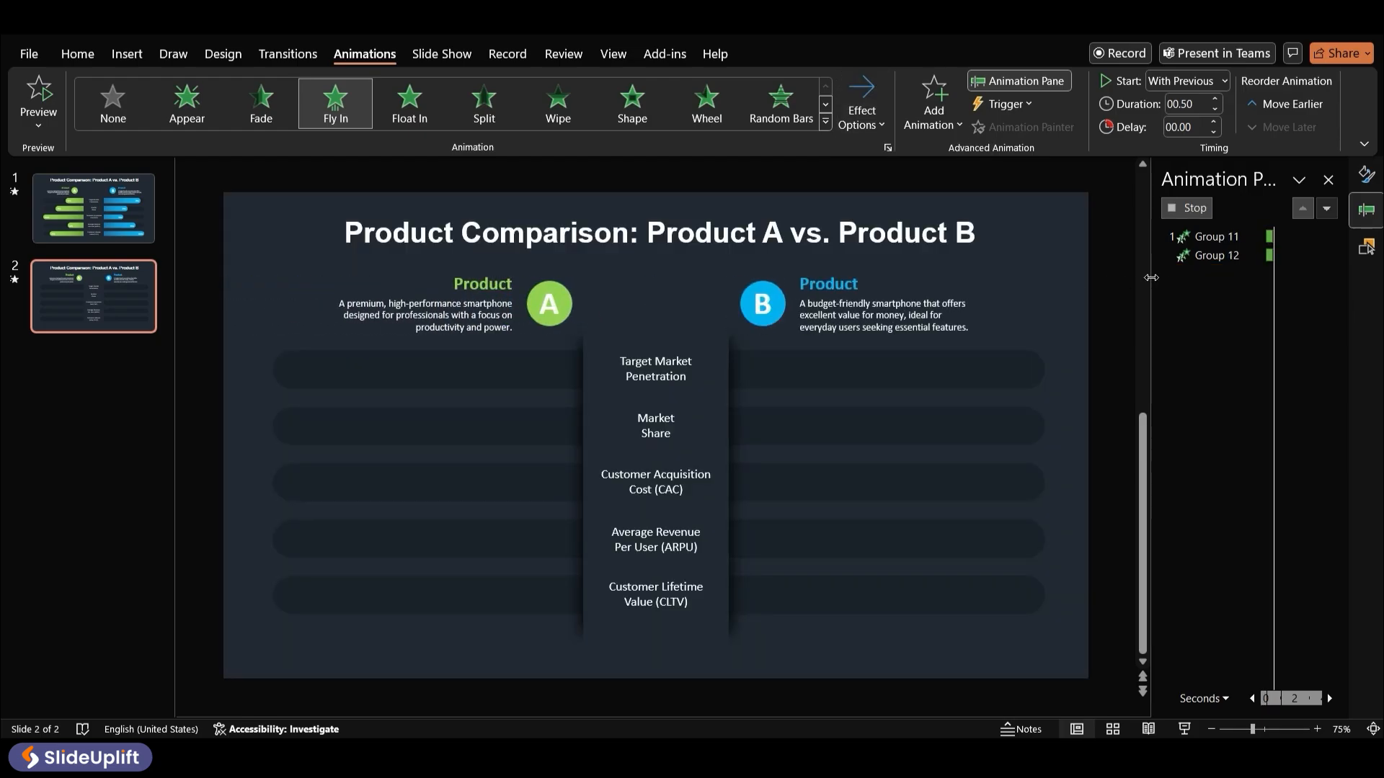
Set the two header animations to start With Previous and review their Fly In effect options
left_click(1201, 84)
left_click(1188, 127)
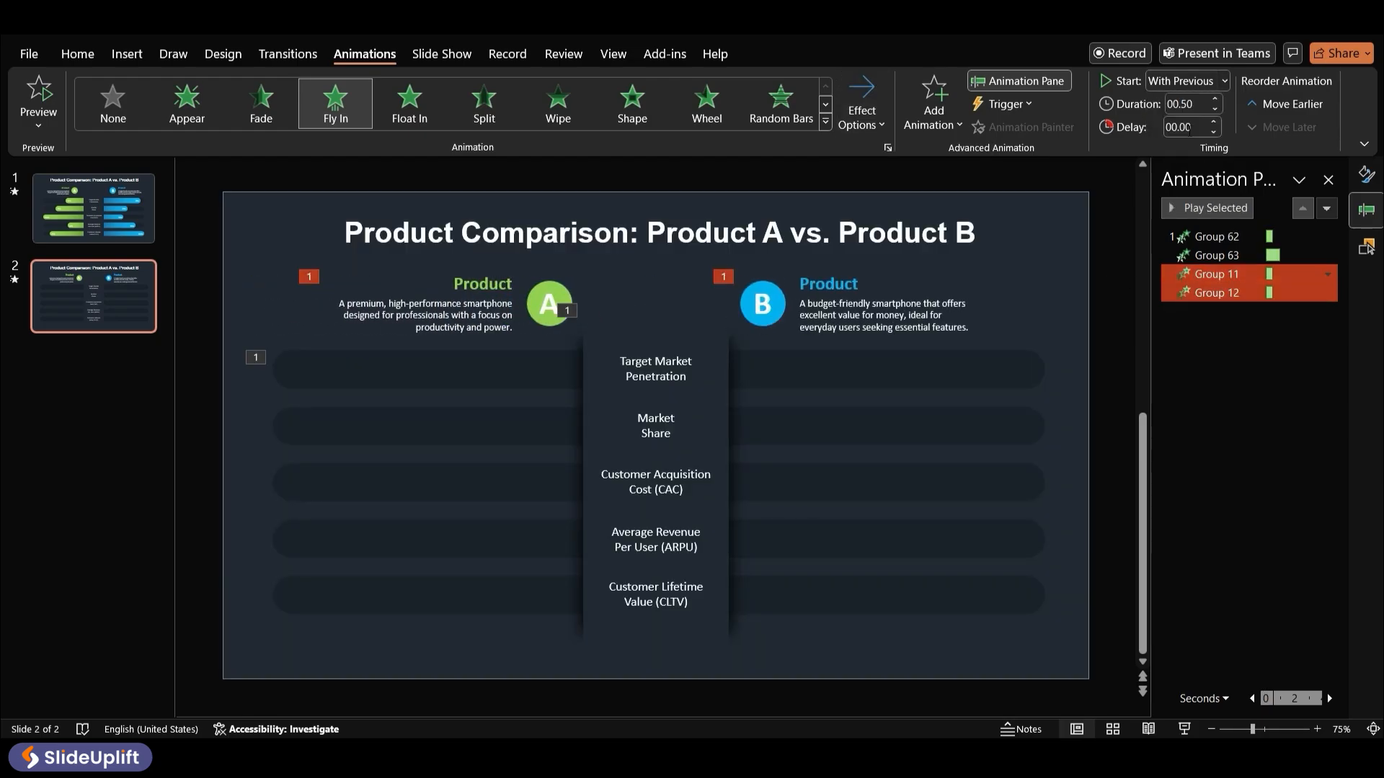
left_click(1327, 293)
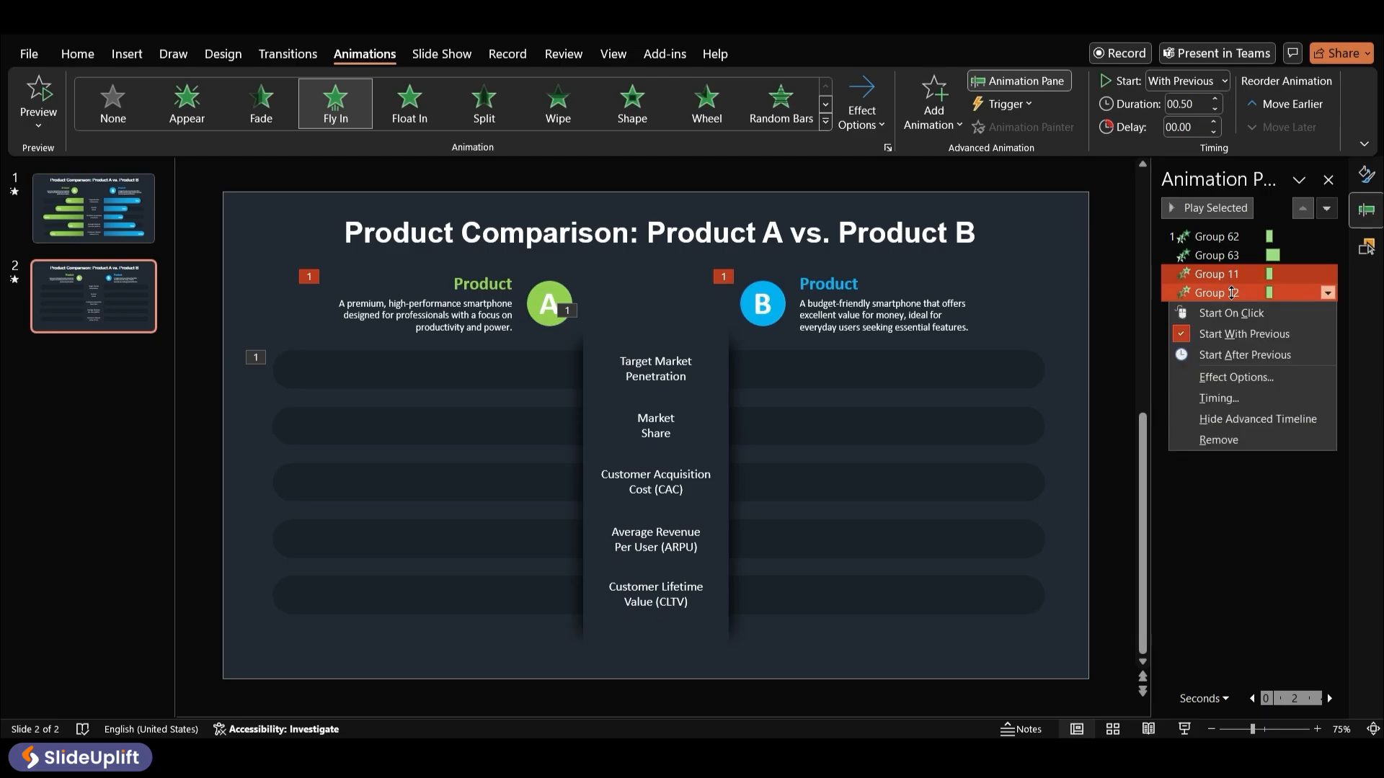
left_click(1243, 379)
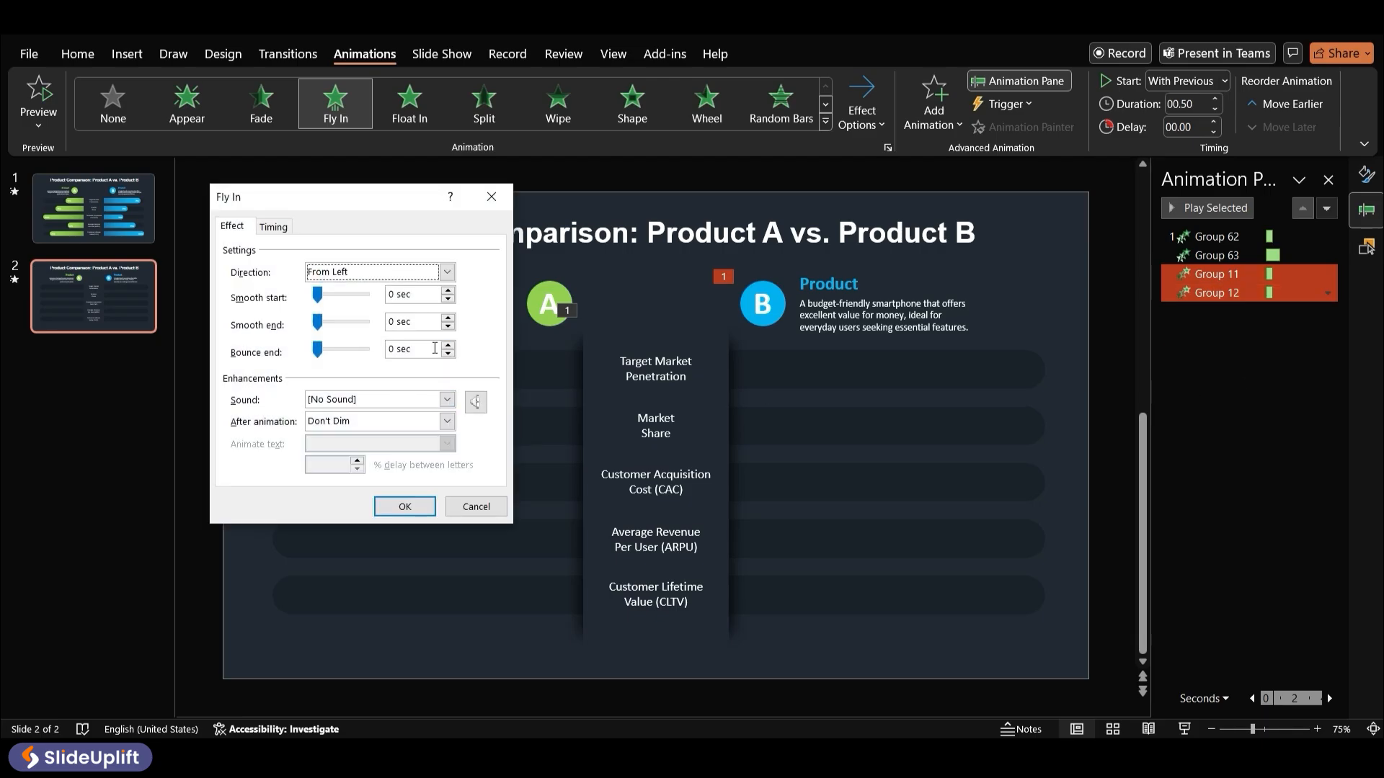
left_click_drag(435, 349, 360, 359)
key("Return")
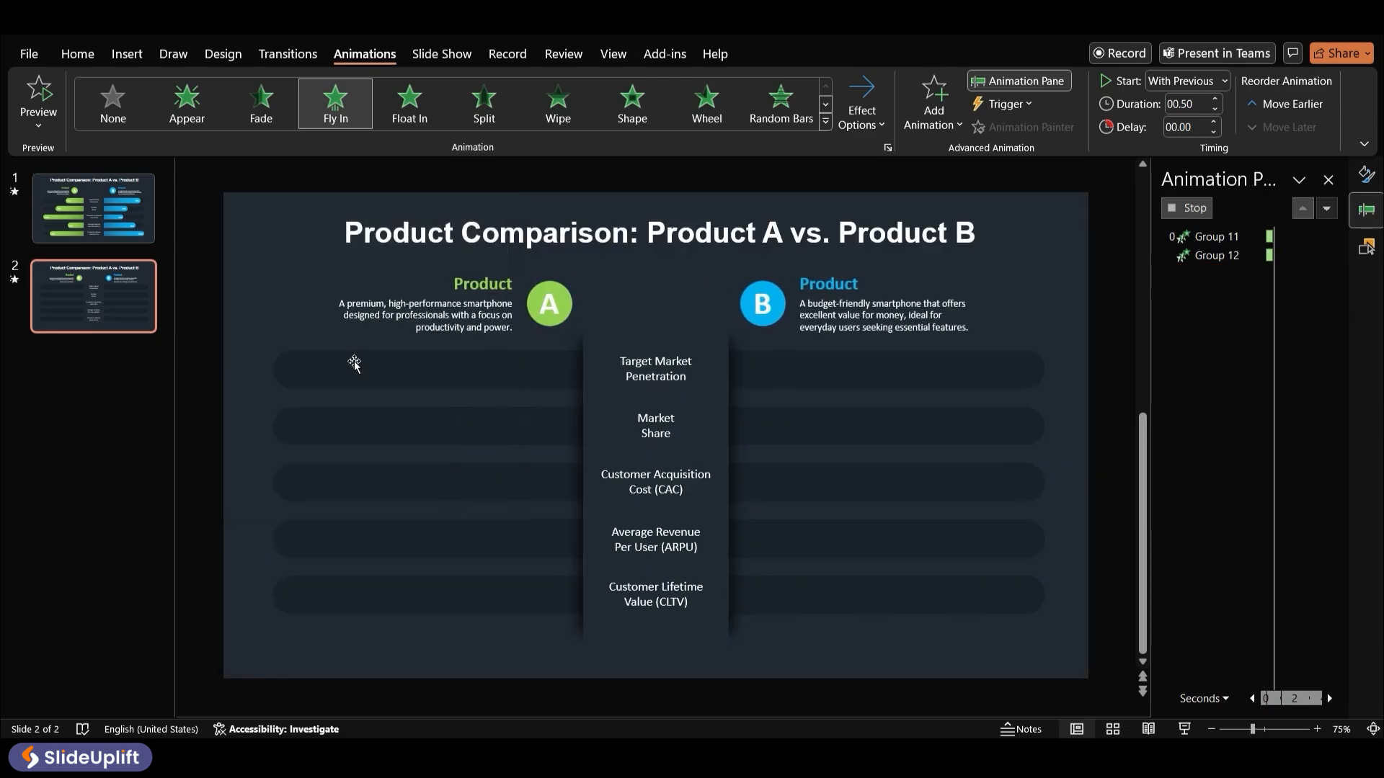
Change the Product B header's Fly In direction to From Right and preview all four group animations
left_click(770, 286)
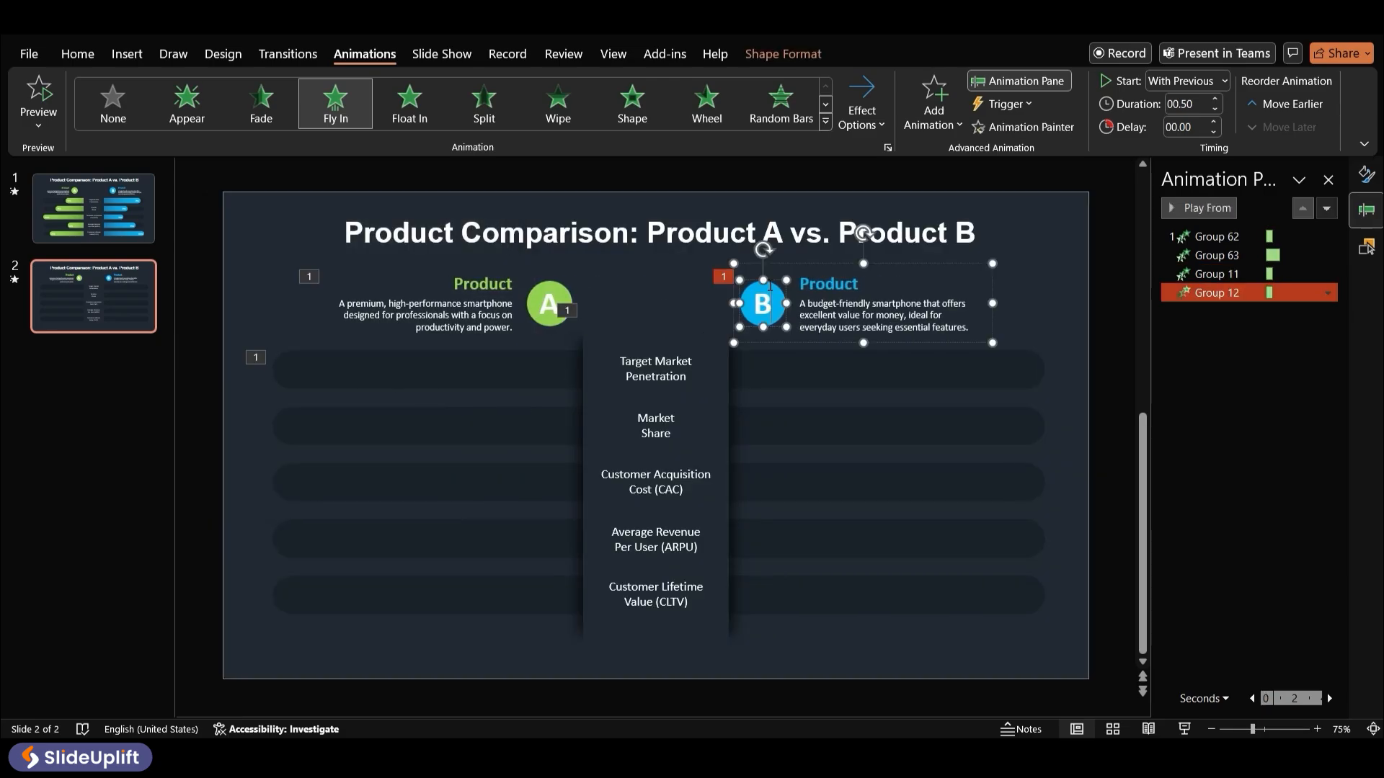
left_click(872, 136)
left_click(902, 447)
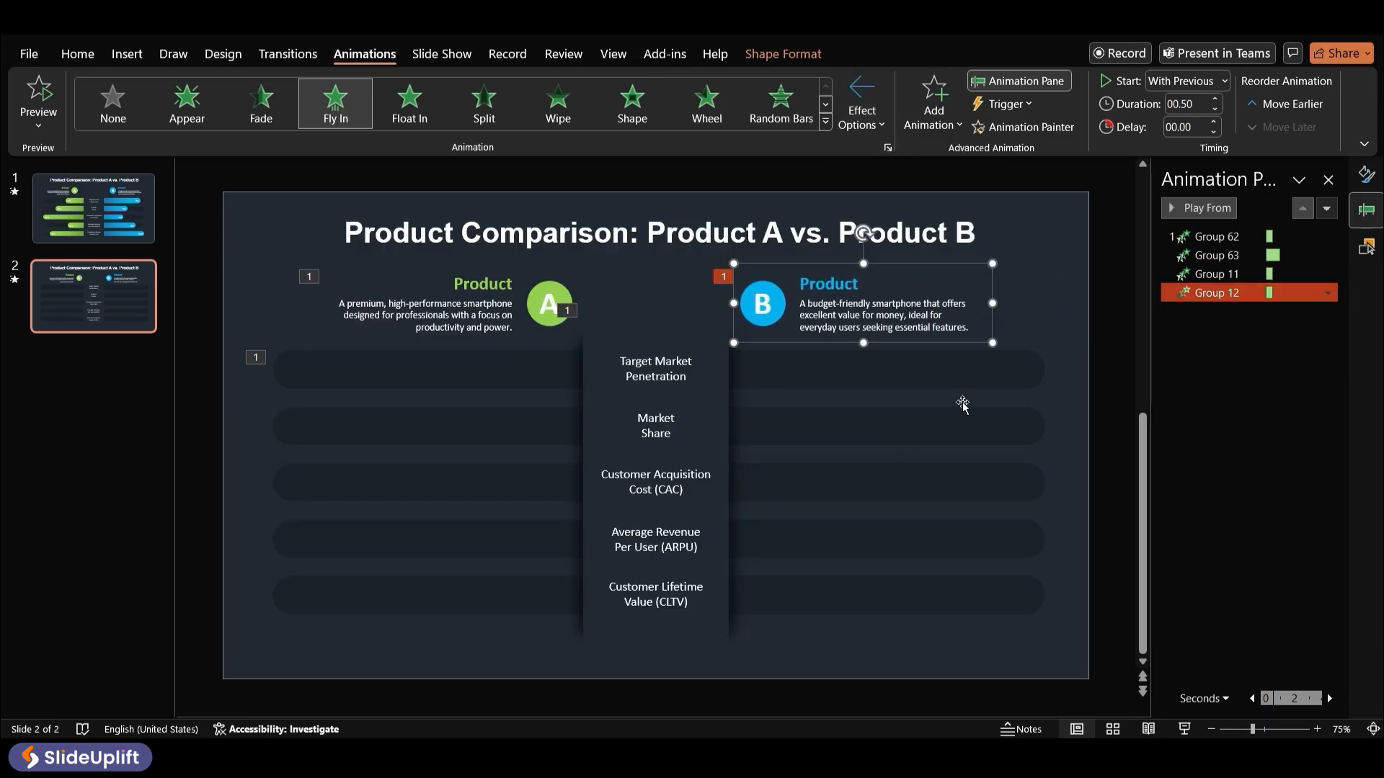
left_click(1220, 235, "shift")
left_click(1218, 207)
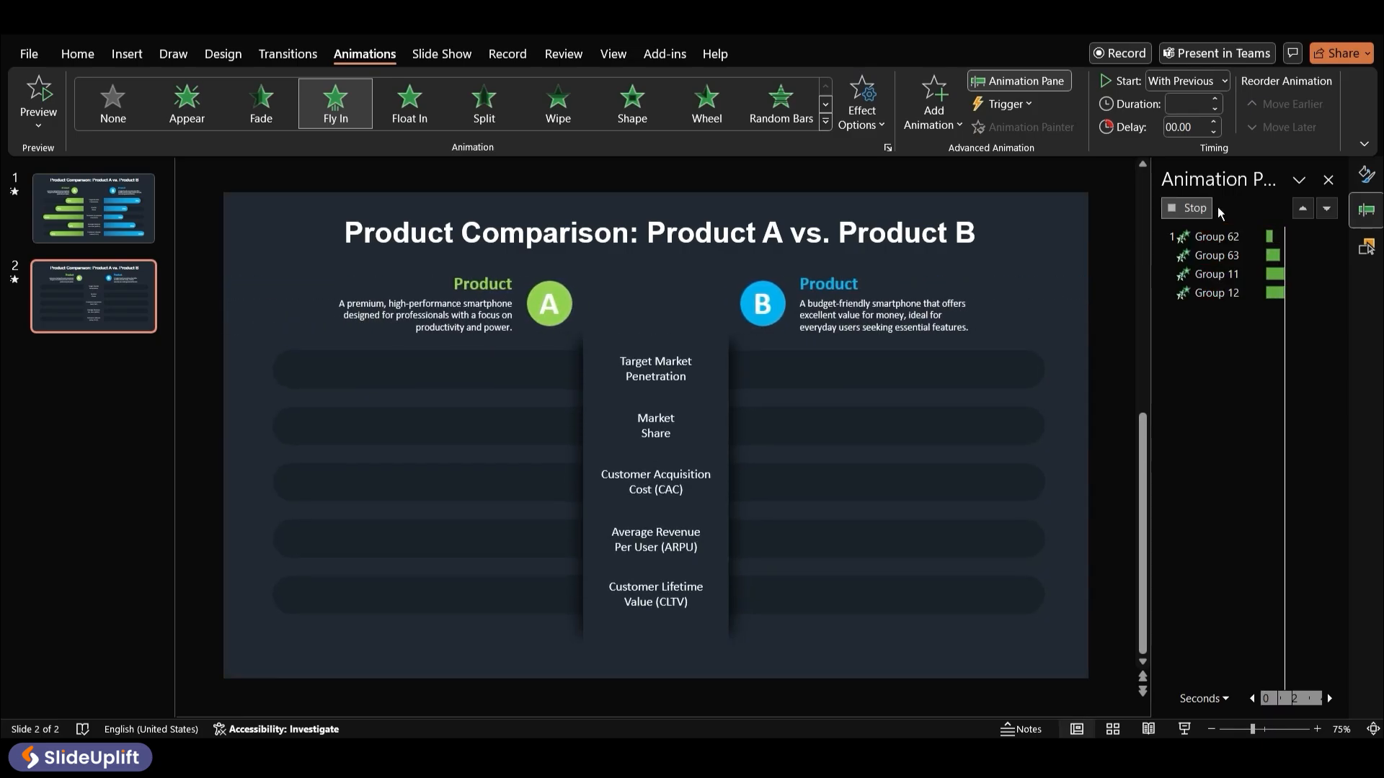
Make the hidden 95% progress bar in the first row visible and select it
left_click(1374, 256)
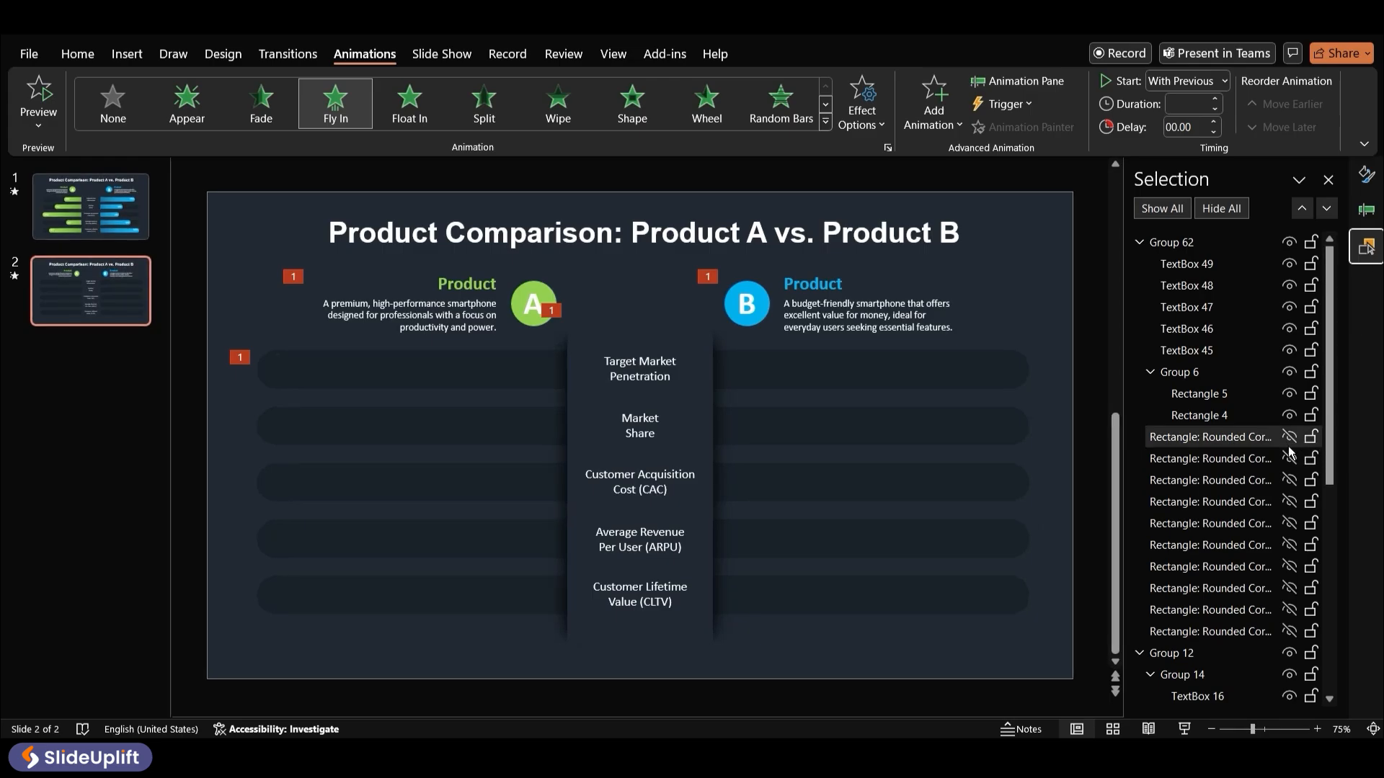
left_click(1288, 631)
left_click(793, 365)
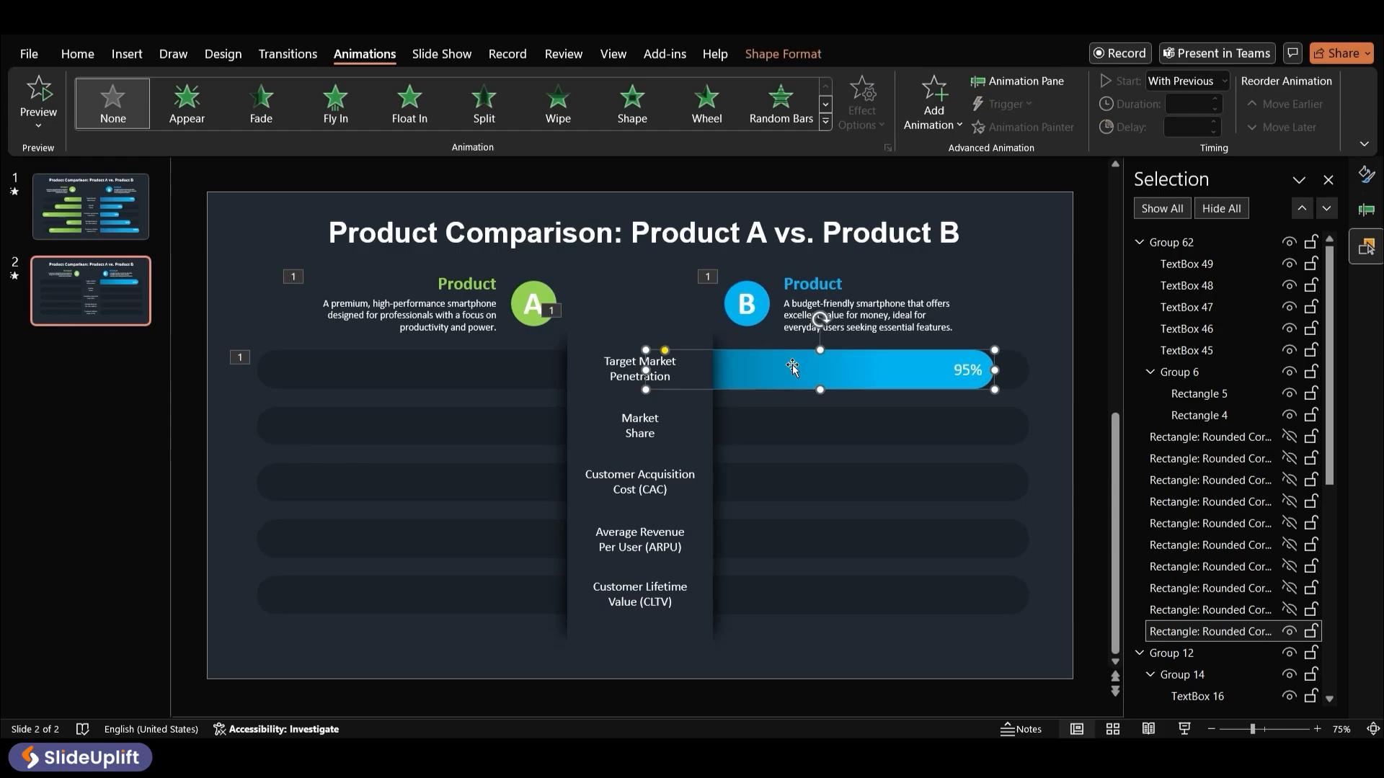
Add a Lines motion path to the 95% bar, set its direction to Left, and reverse the path direction
left_click(934, 100)
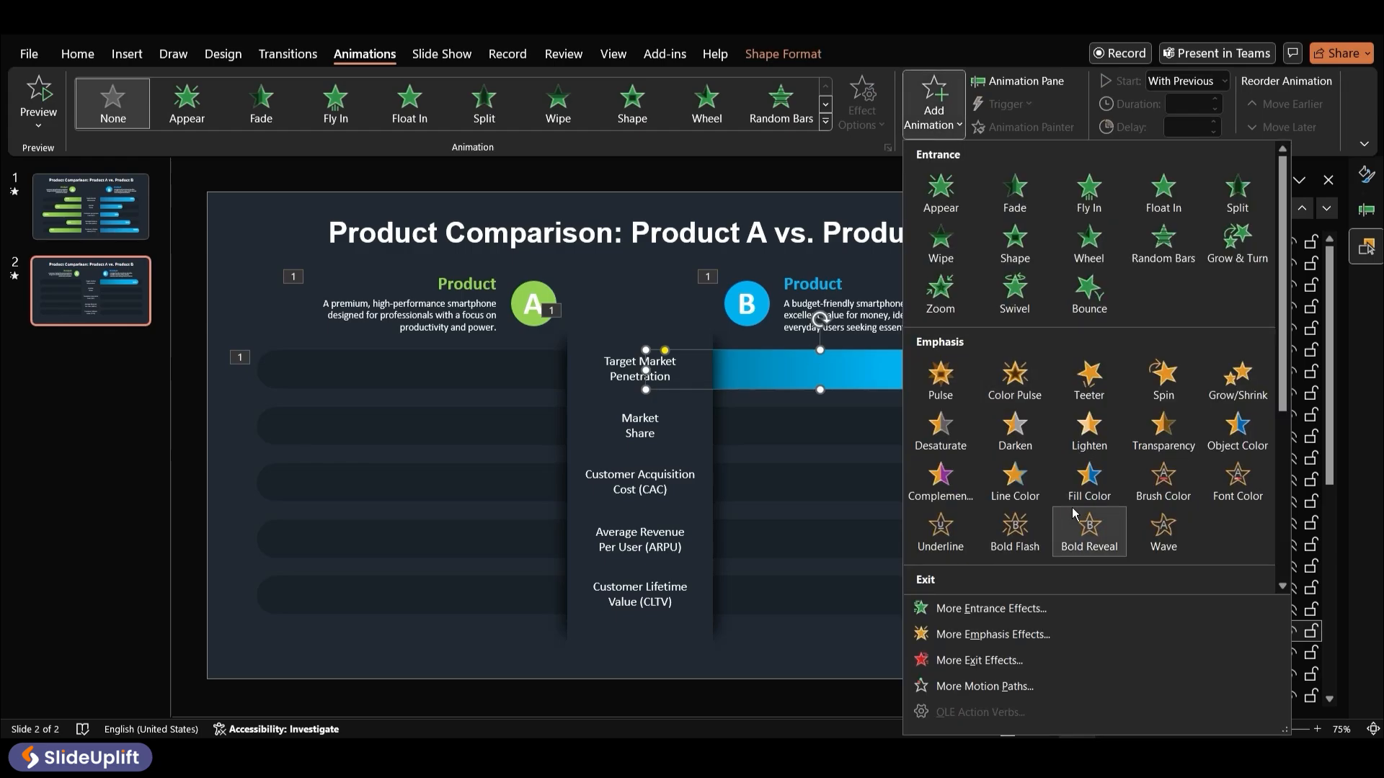
scroll(1105, 475, "down", 5)
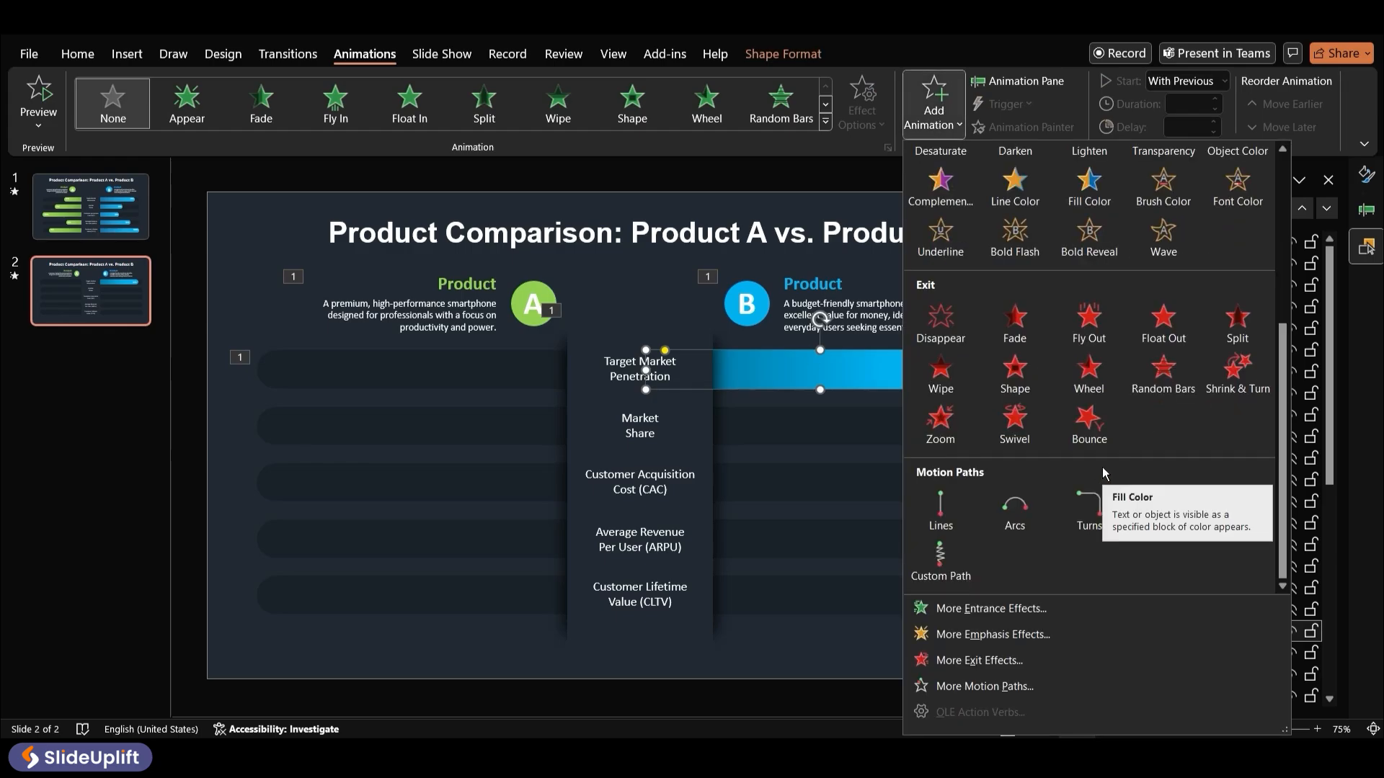
left_click(928, 506)
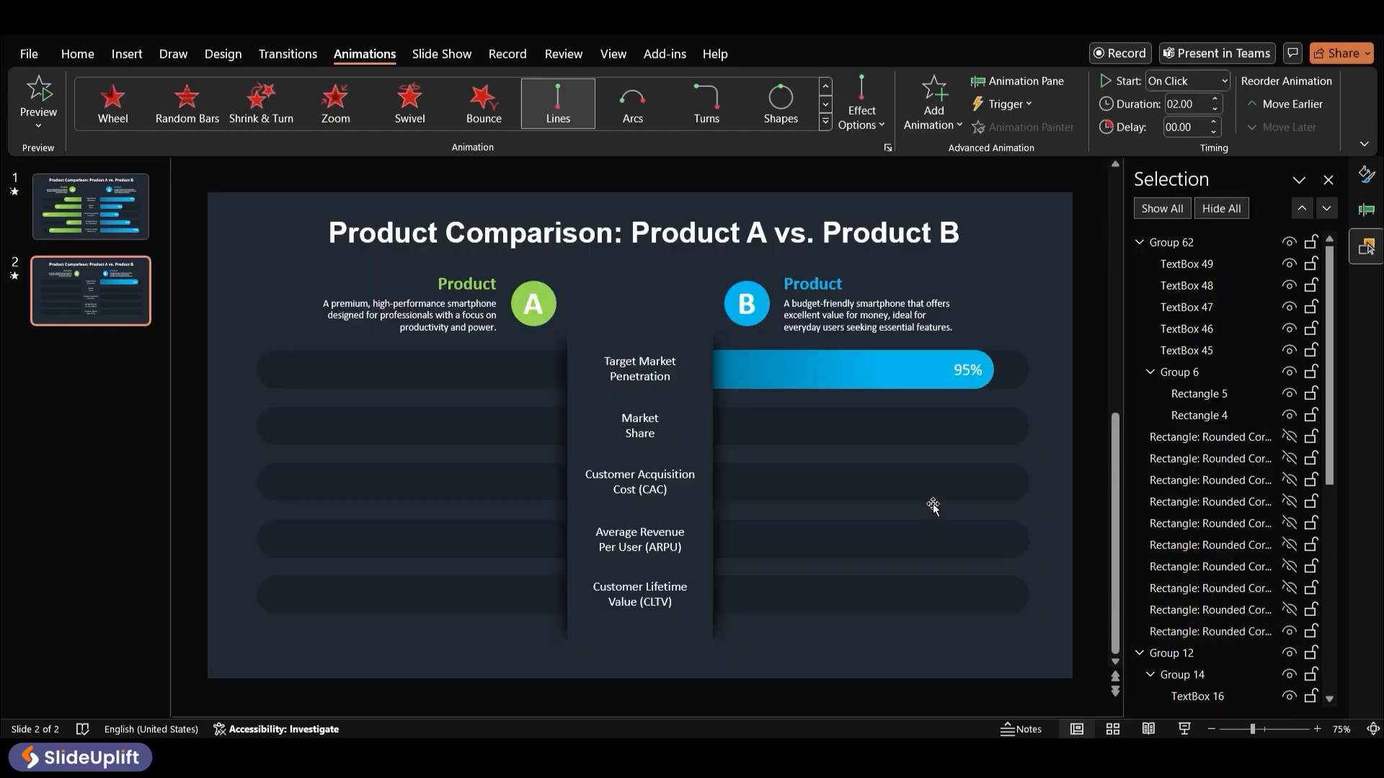
left_click(882, 127)
left_click(880, 232)
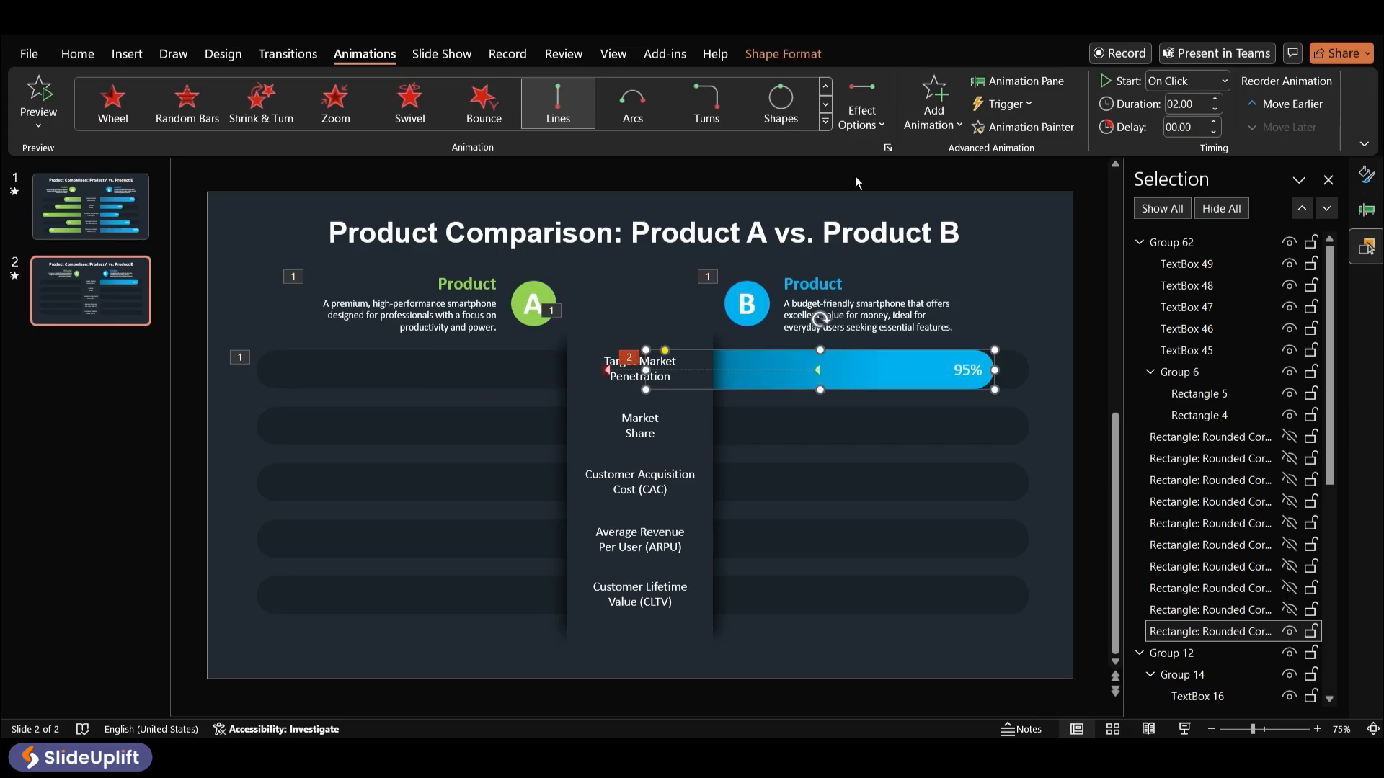
left_click(882, 122)
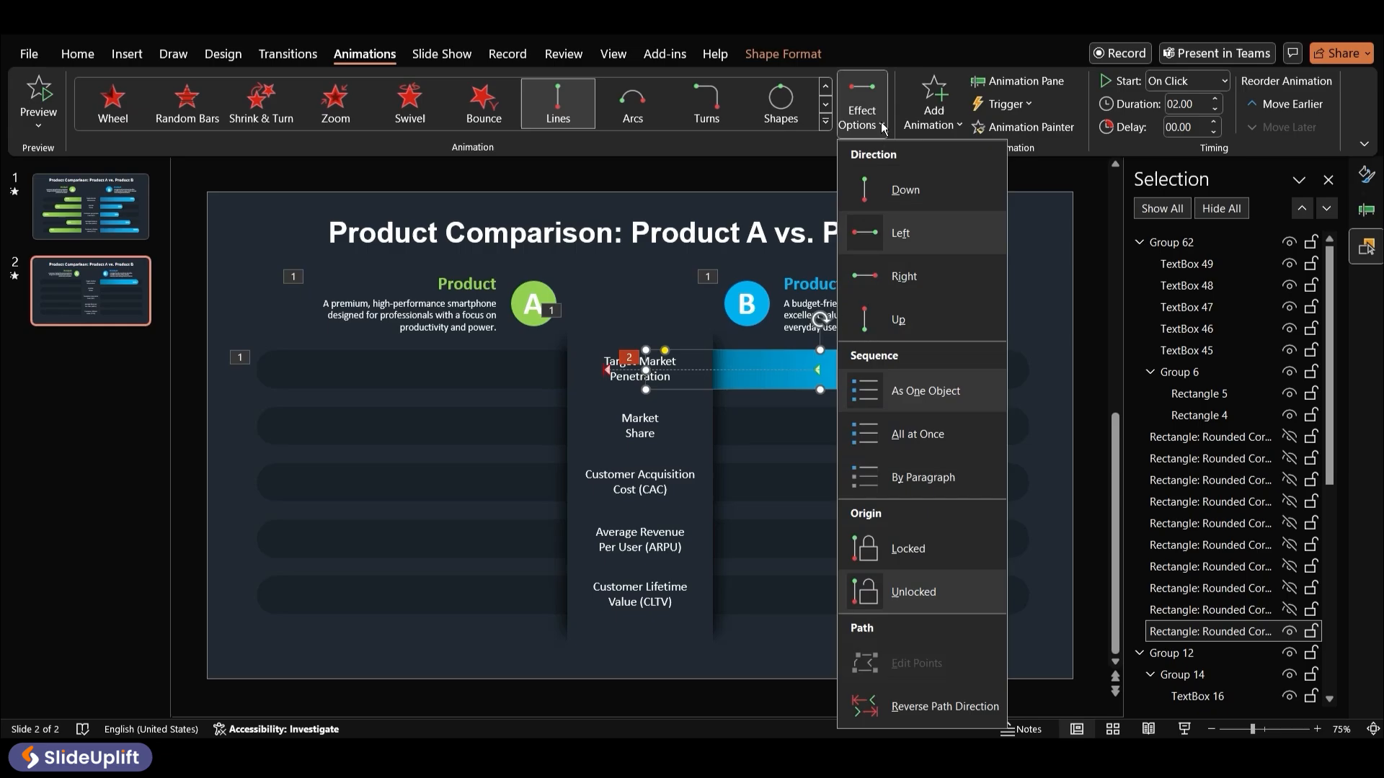
left_click(928, 706)
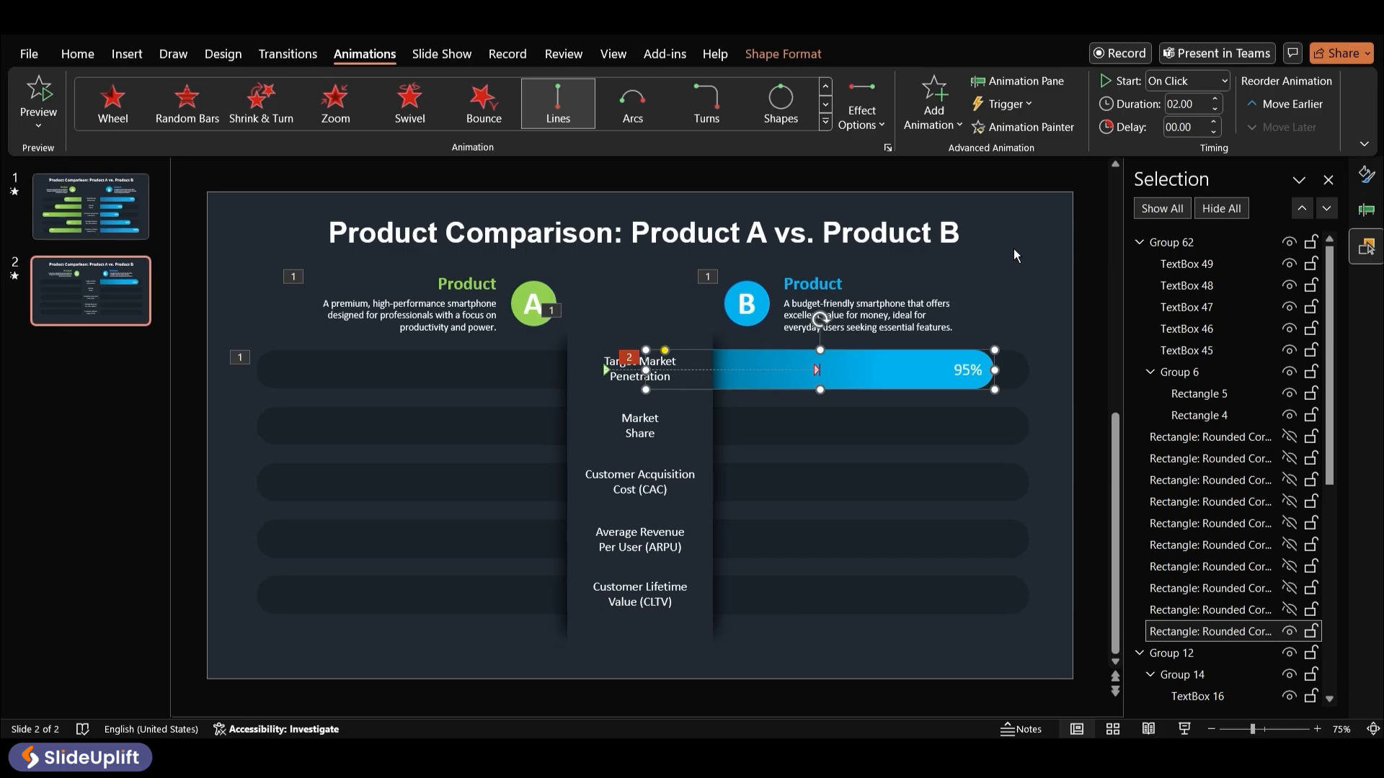
Set the bar's motion path smooth end to 2 sec in its effect options
left_click(1053, 82)
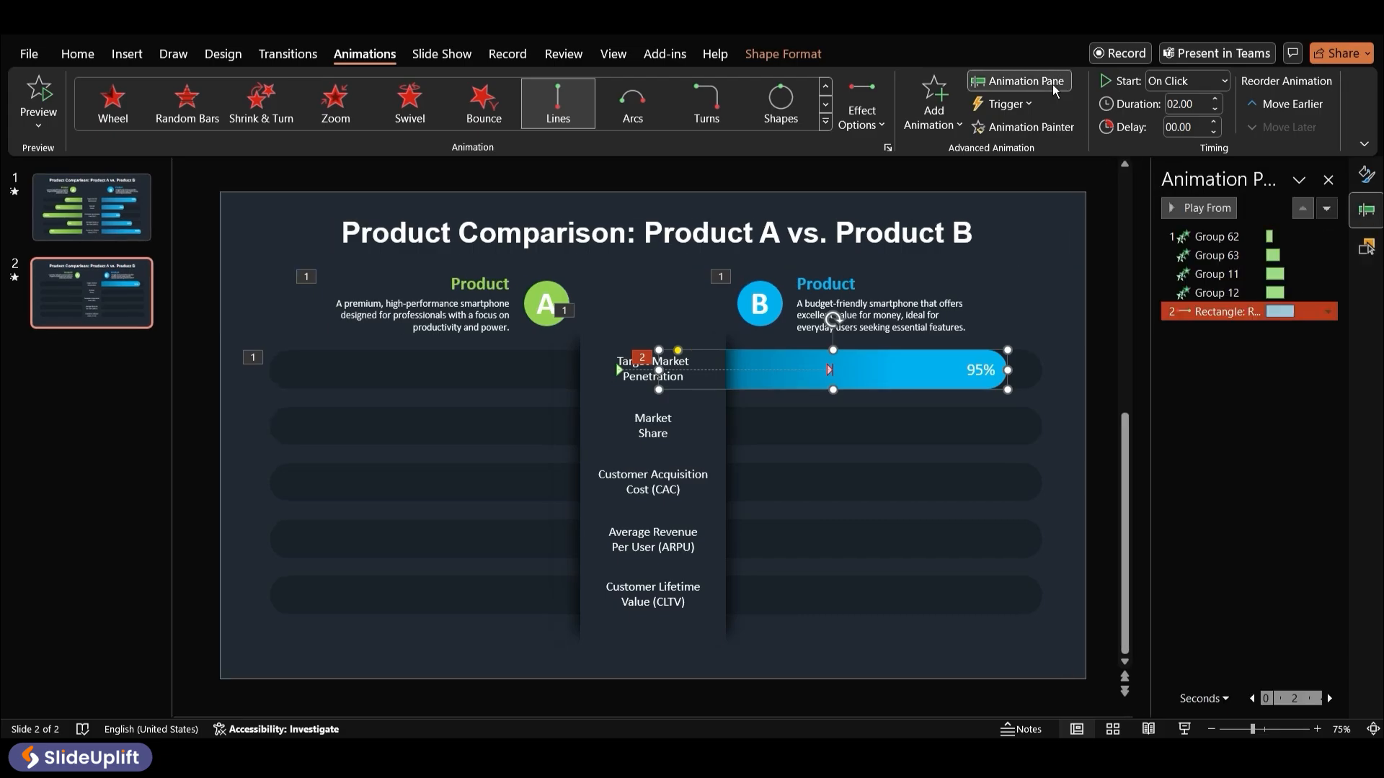
right_click(1235, 316)
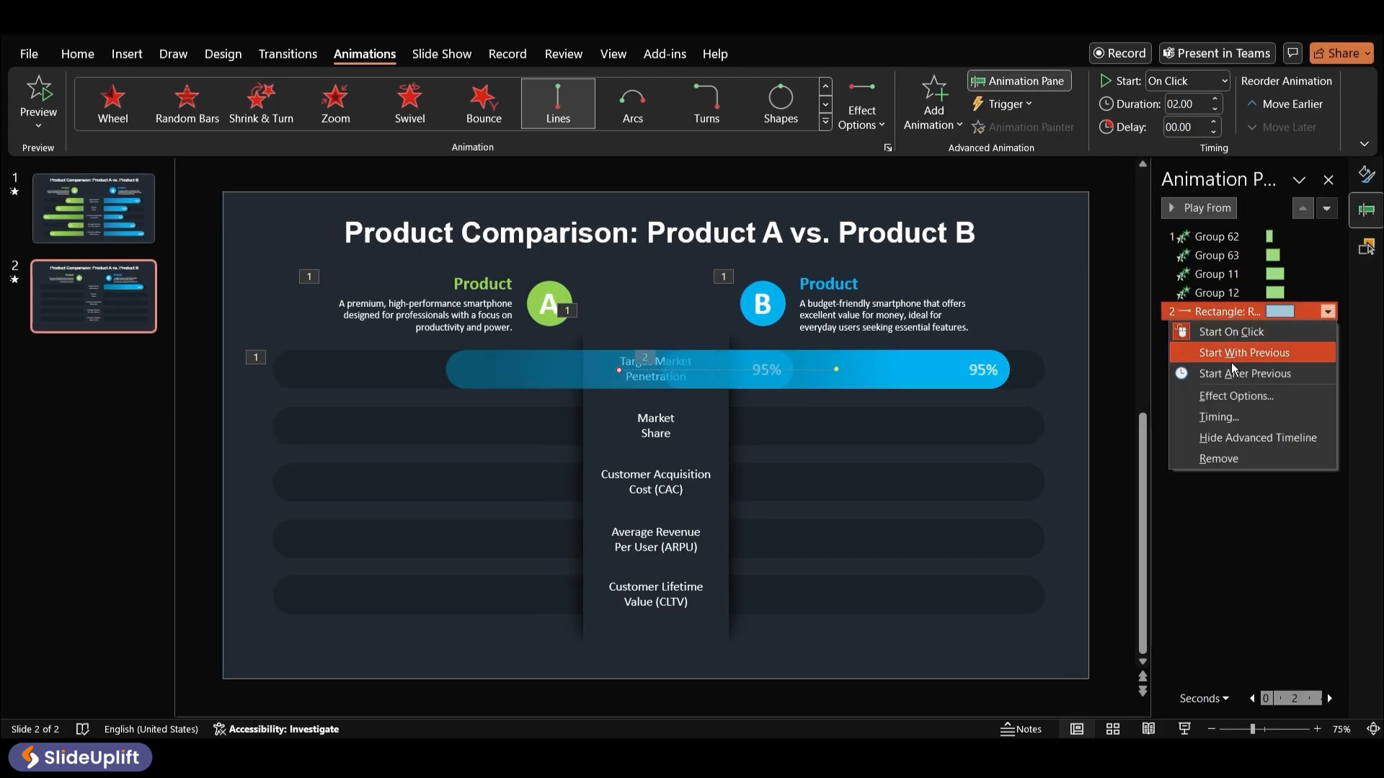
left_click(1230, 393)
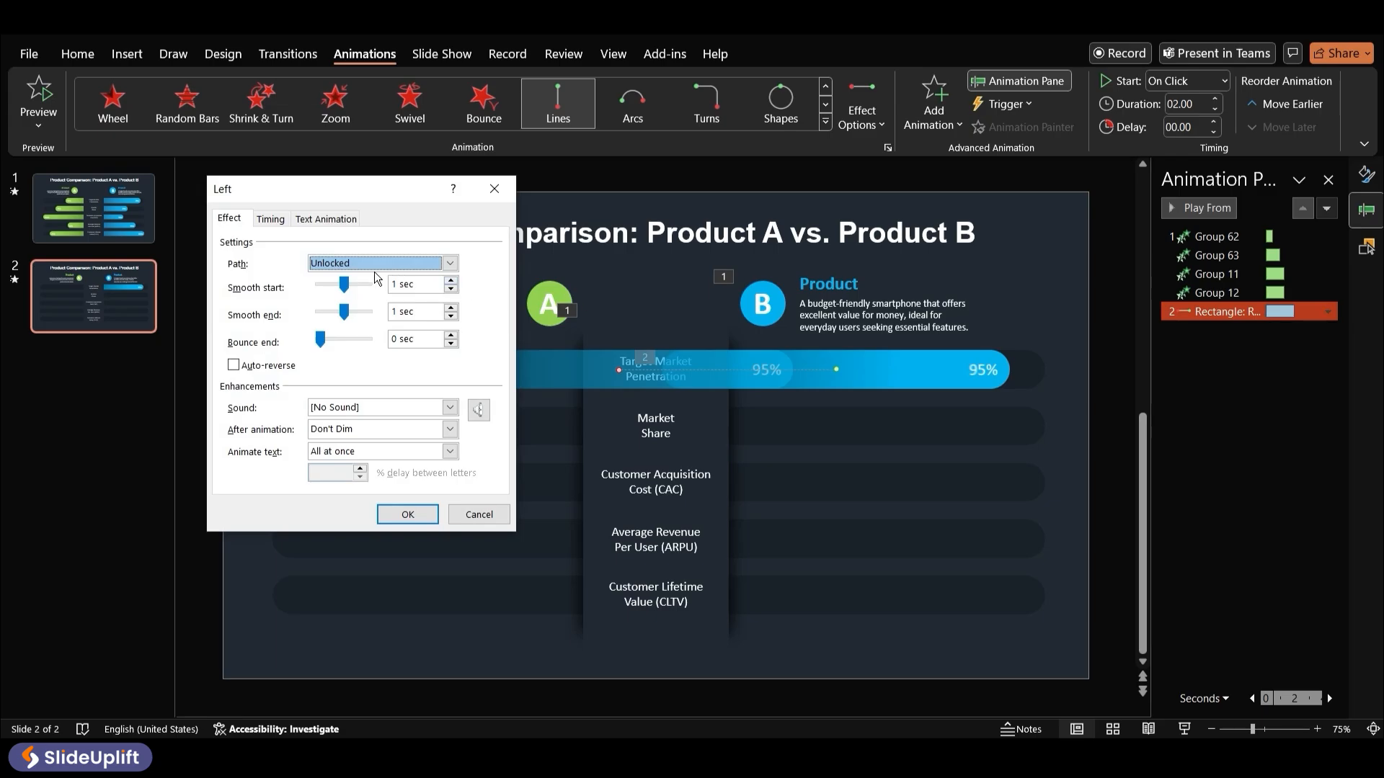
left_click_drag(345, 311, 378, 316)
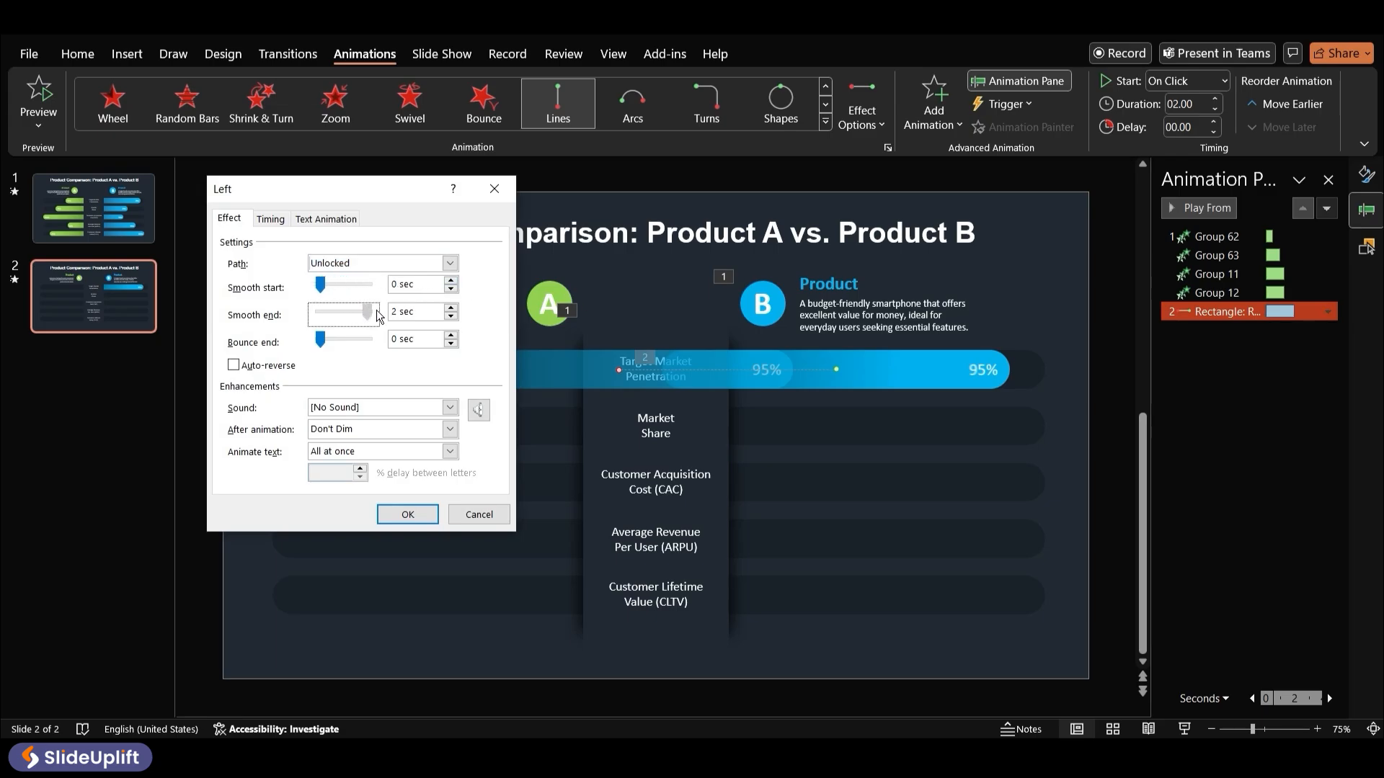
left_click(406, 514)
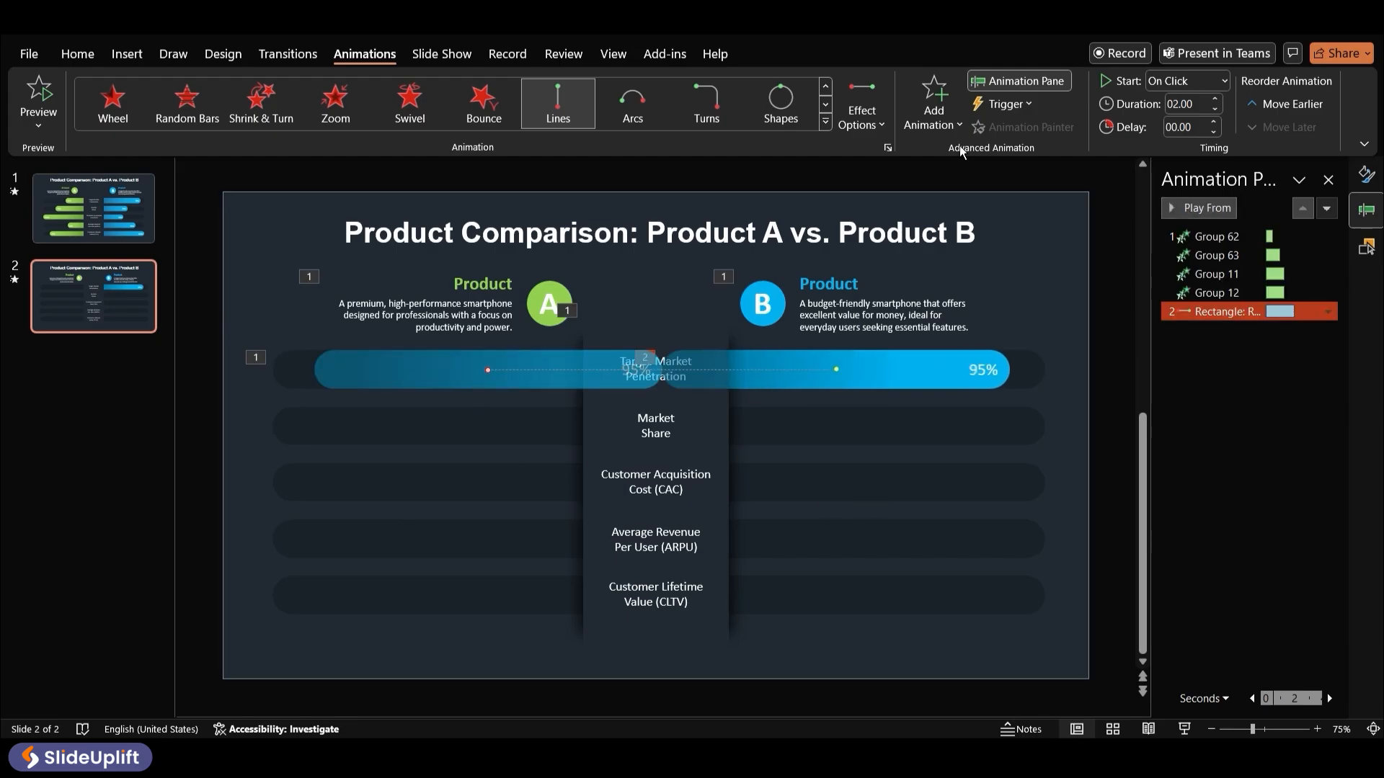
Add a Wipe entrance from the right to the 95% bar and move it ahead of the motion path
left_click(948, 126)
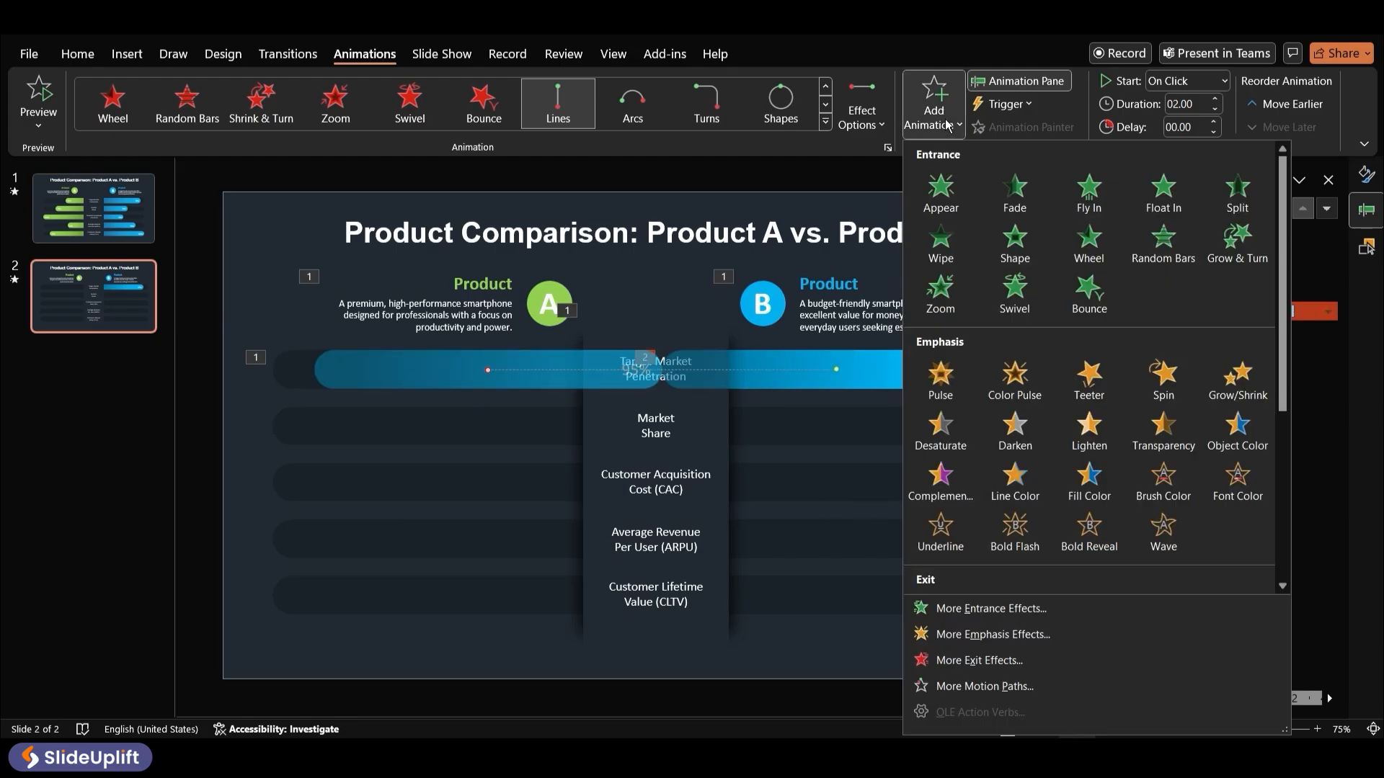
left_click(941, 241)
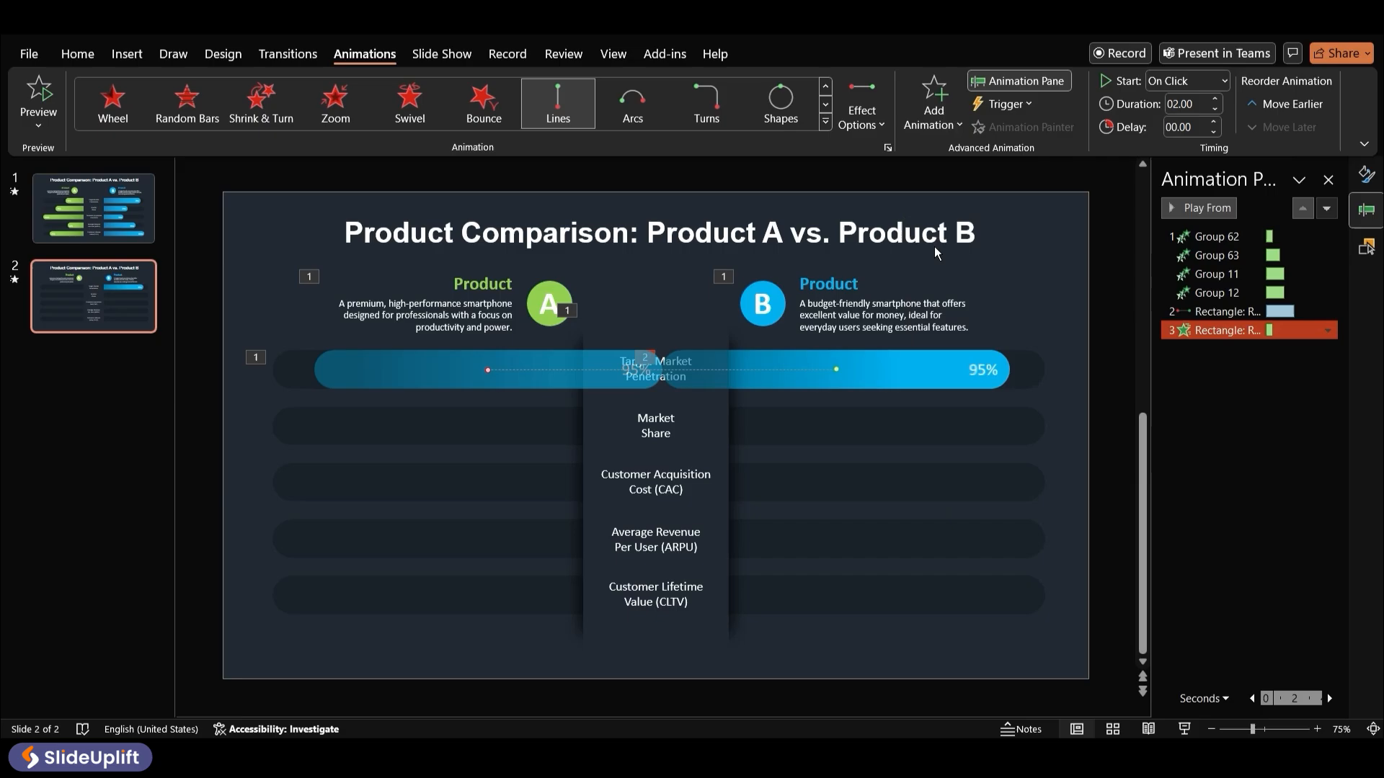
left_click(869, 119)
left_click(886, 280)
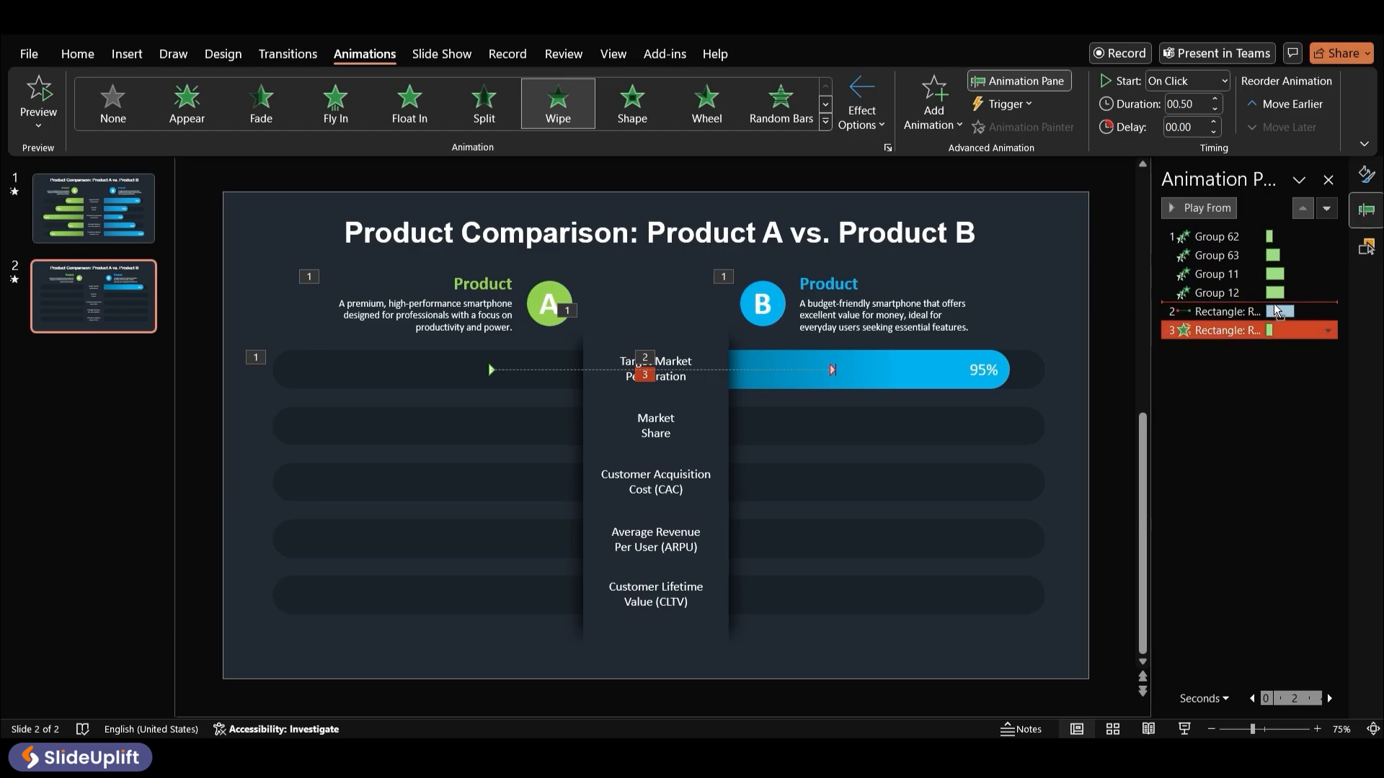
left_click_drag(1278, 312, 1276, 331)
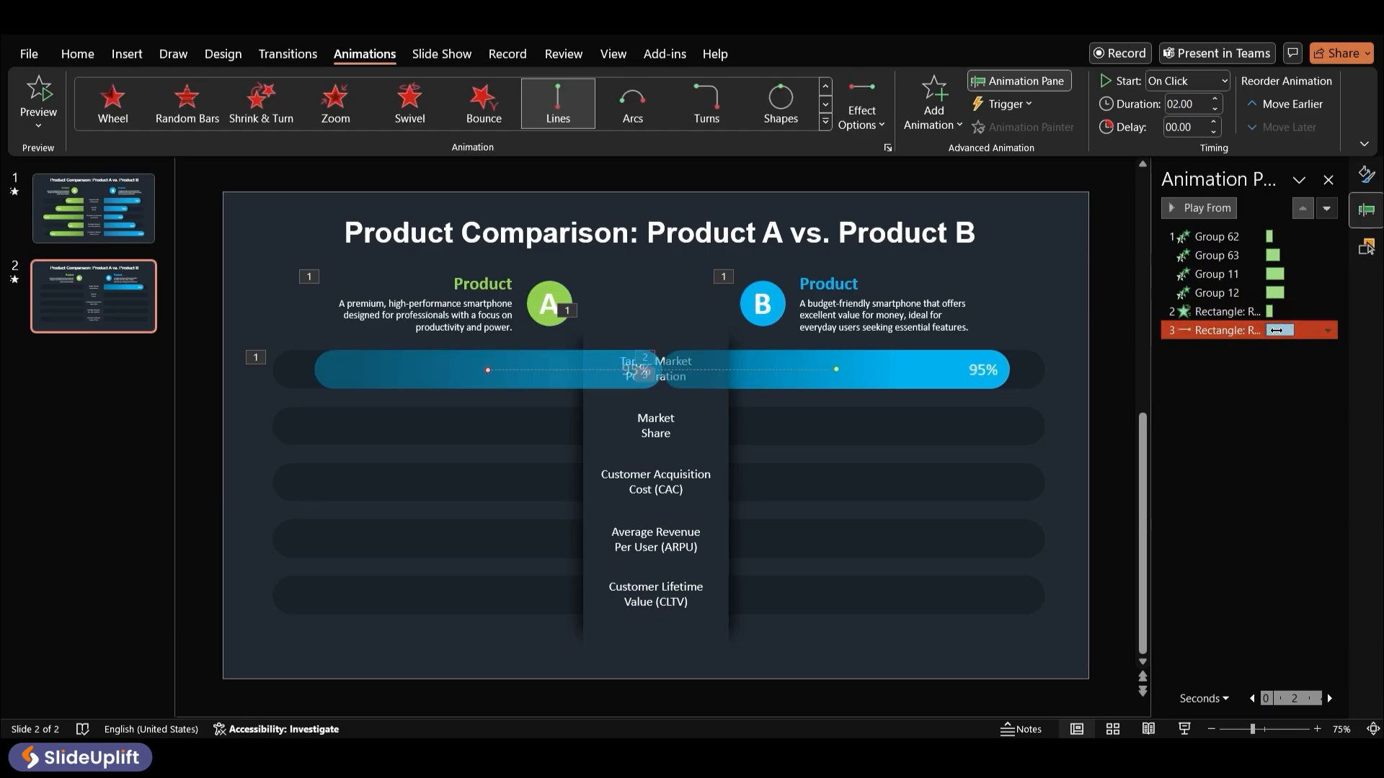
Set the 95% bar's motion path to start With Previous
left_click(1192, 81)
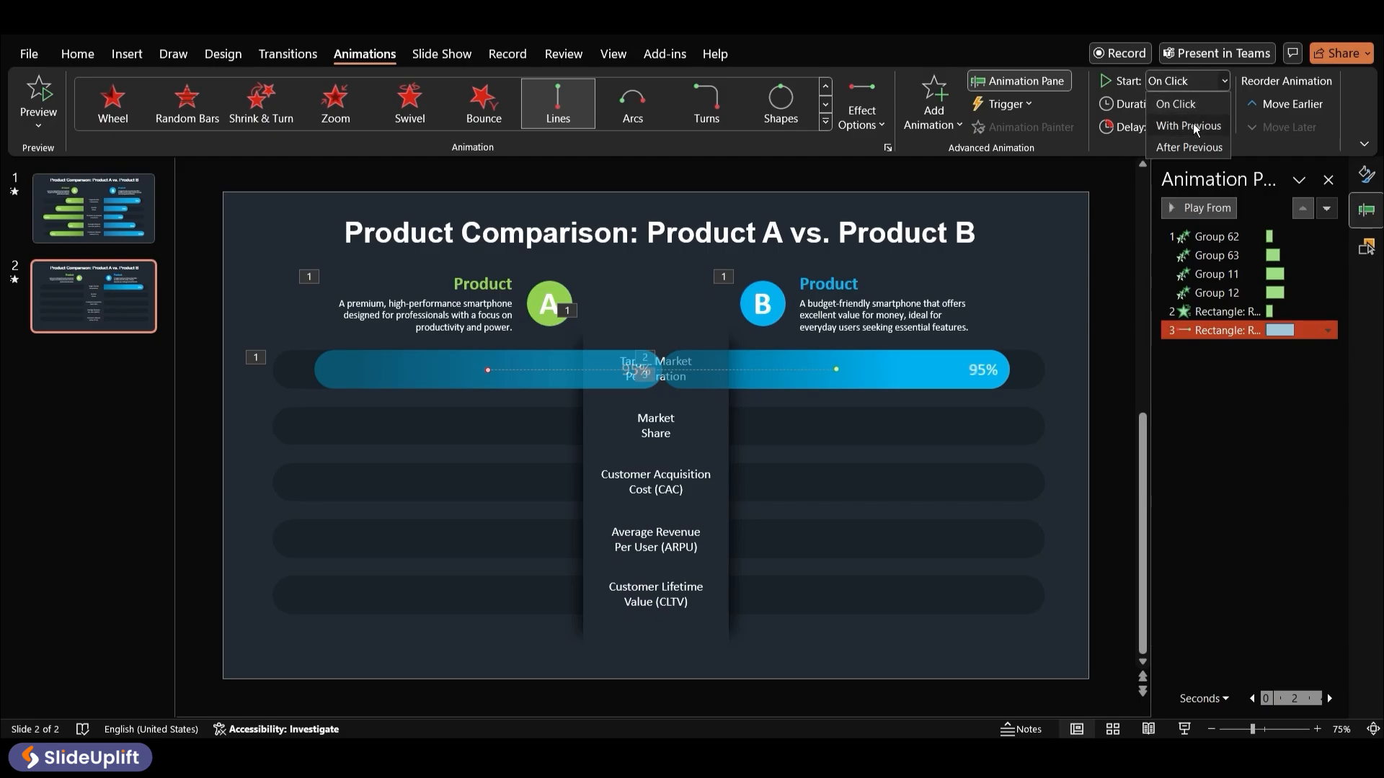
left_click(1192, 125)
Unhide the 50% bar in the first row and copy the 95% bar's animations onto it with the Animation Painter
left_click(1367, 246)
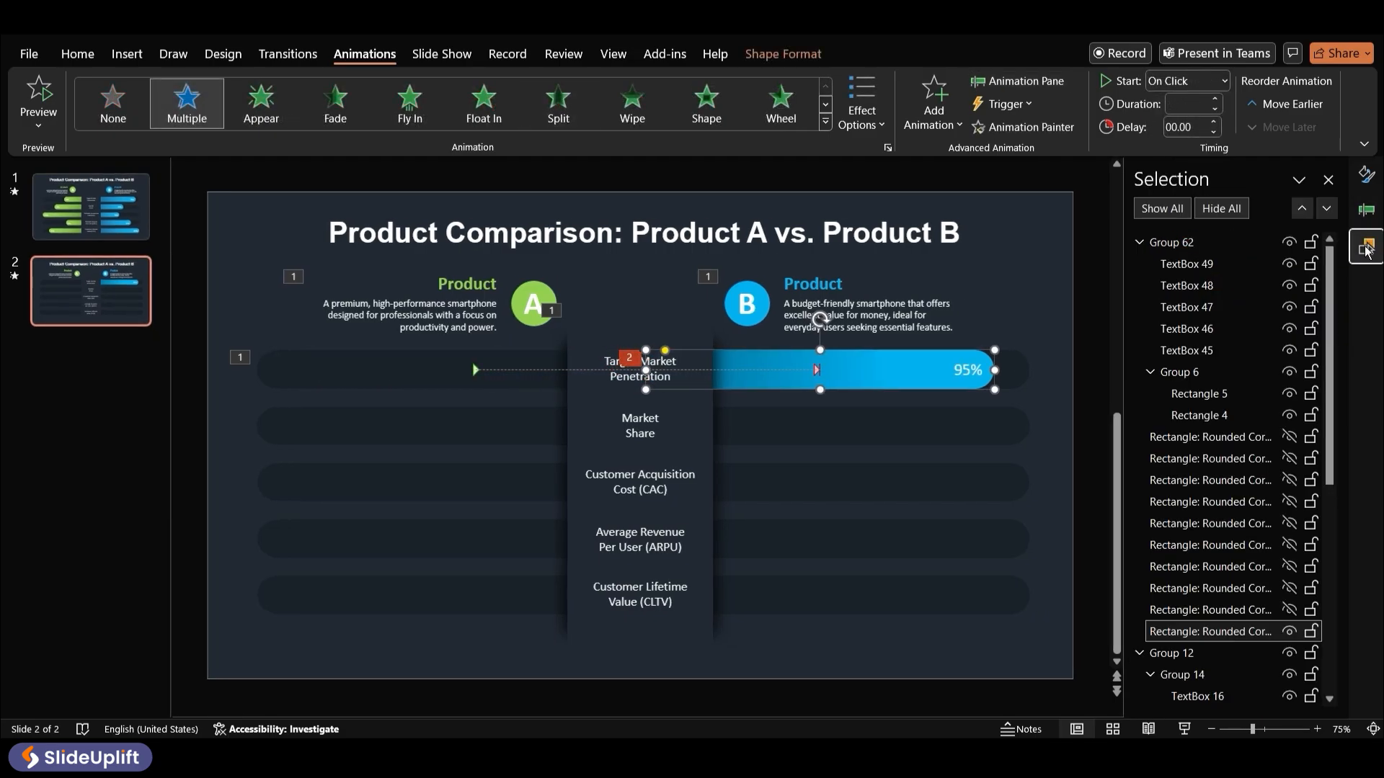
left_click(1290, 610)
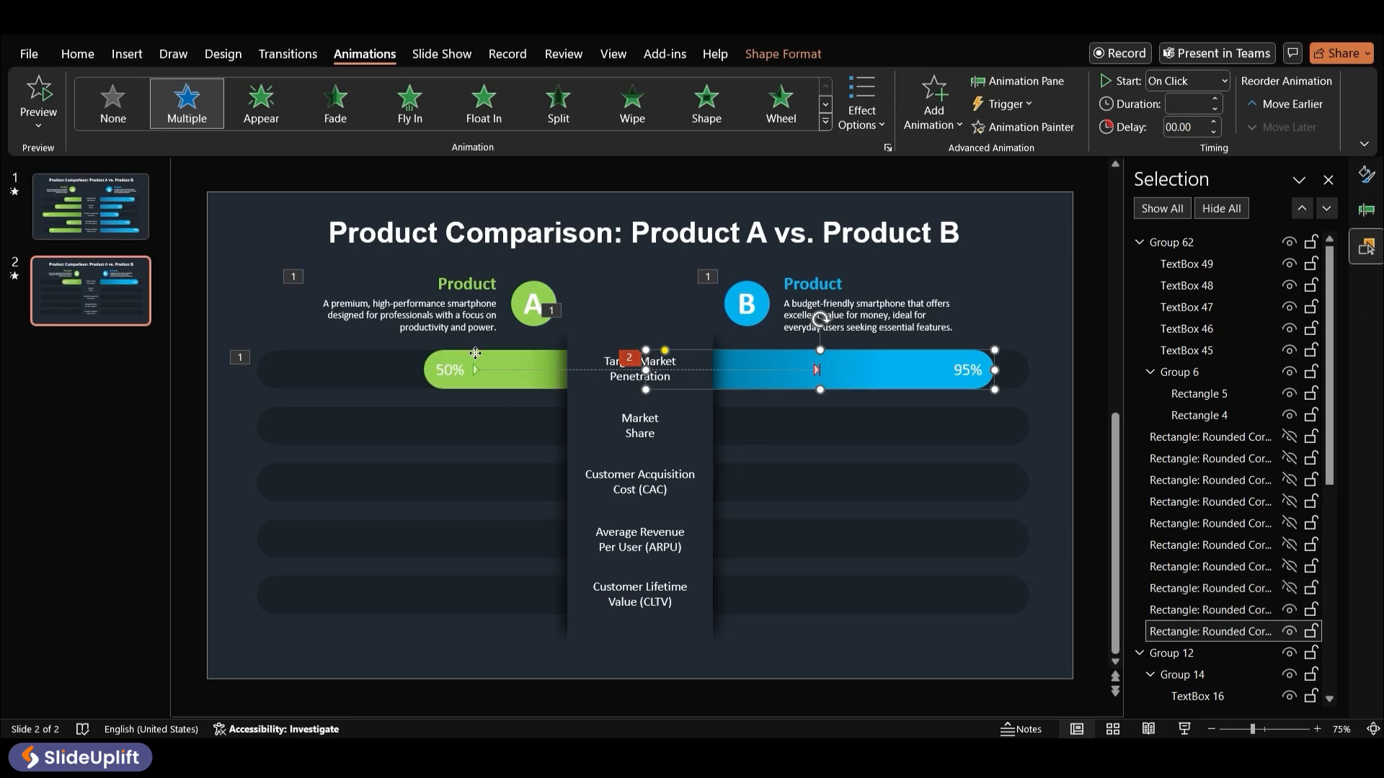
left_click(475, 353)
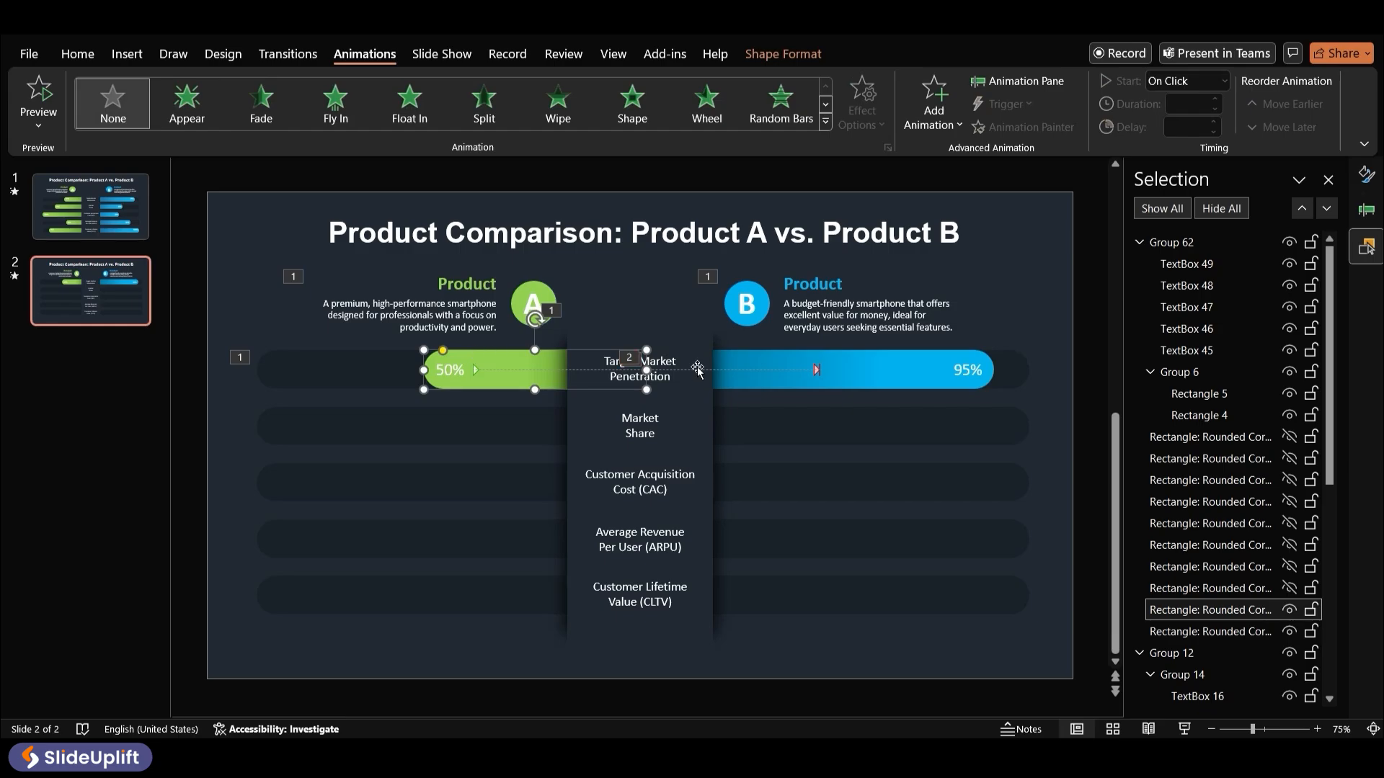
left_click(769, 363)
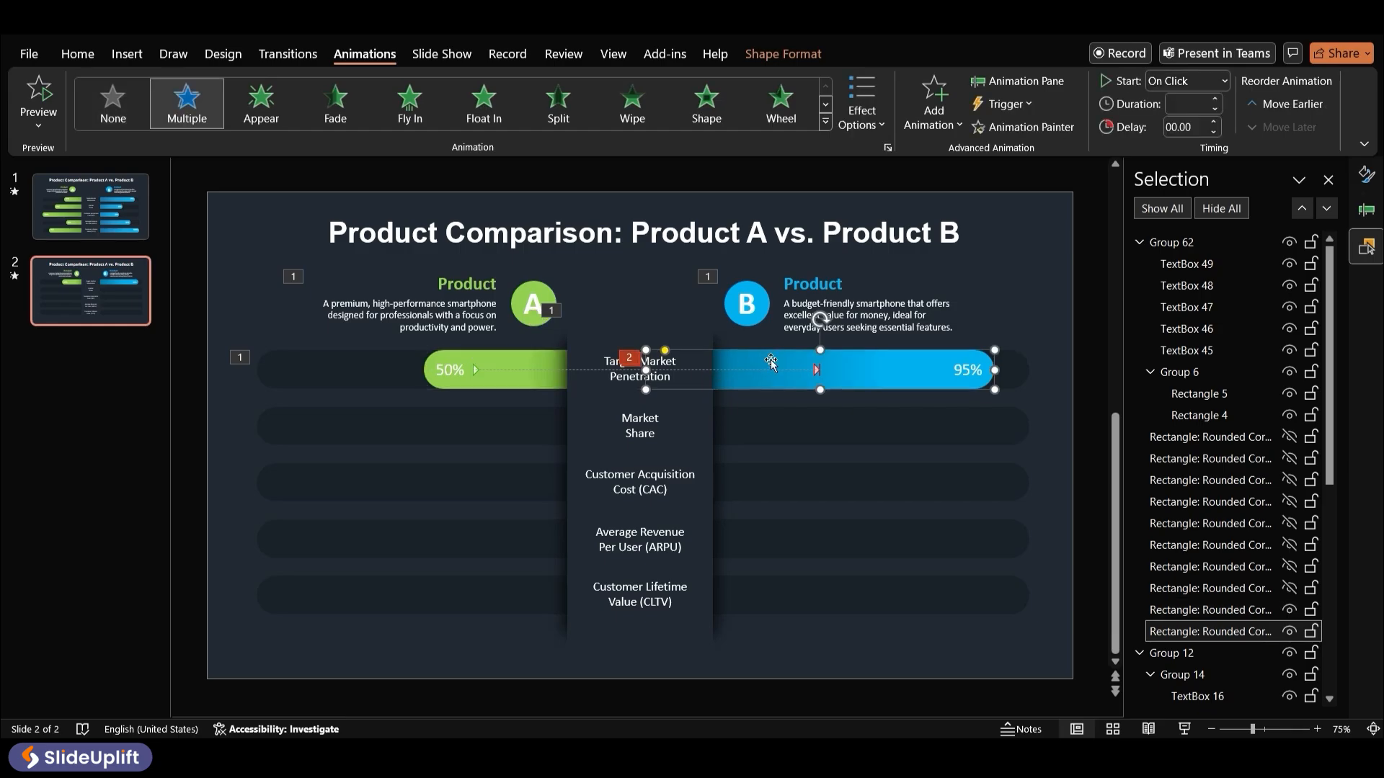
left_click(1016, 130)
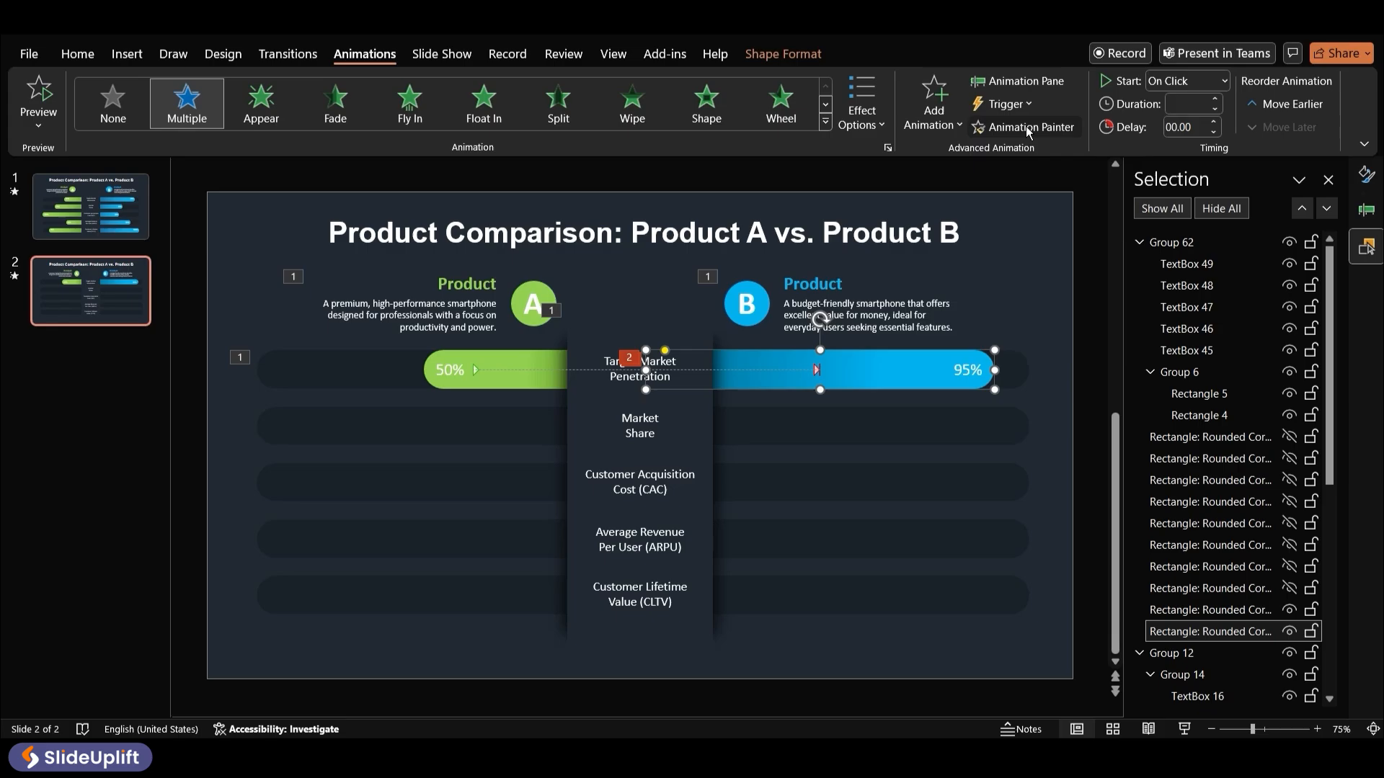
left_click(492, 355)
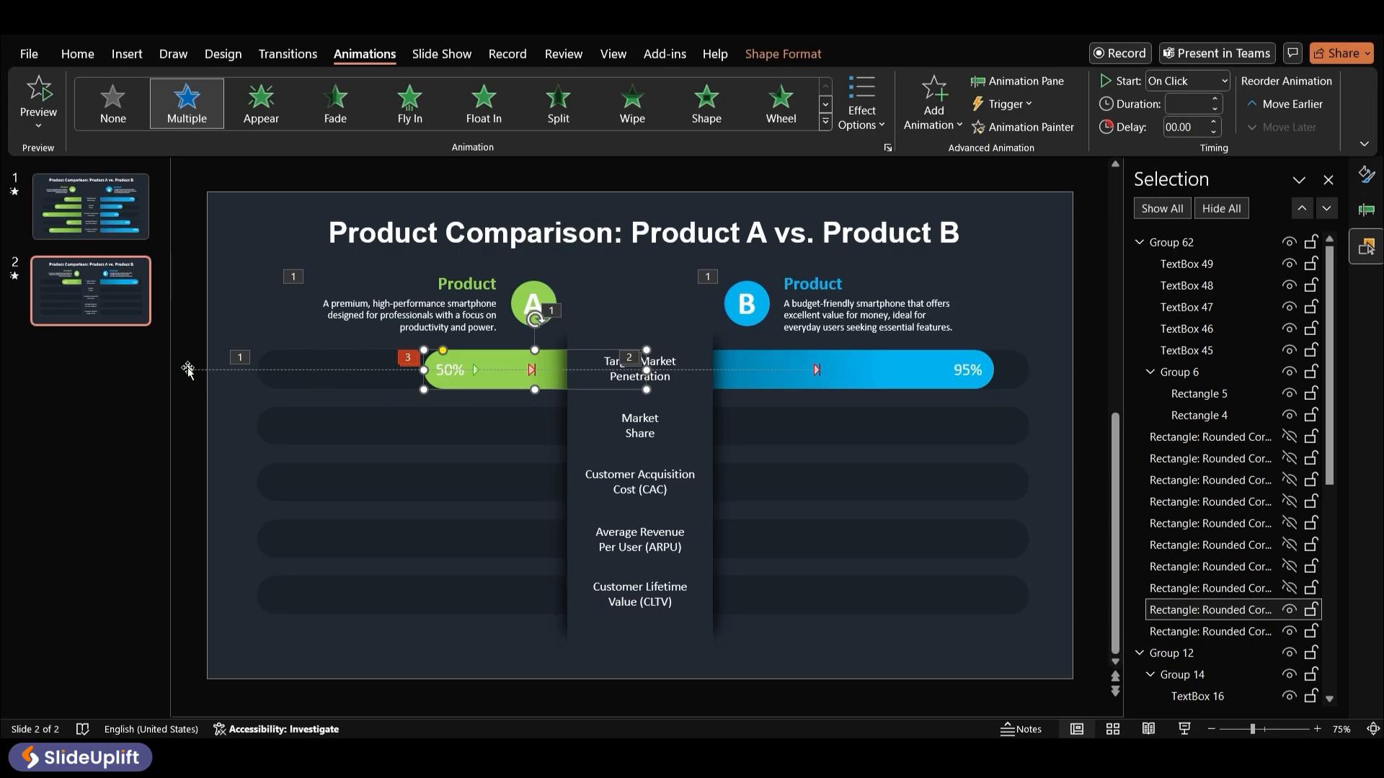
Reposition the 50% bar's motion path start so the bar slides leftward out from behind the center column
left_click_drag(187, 370, 314, 369)
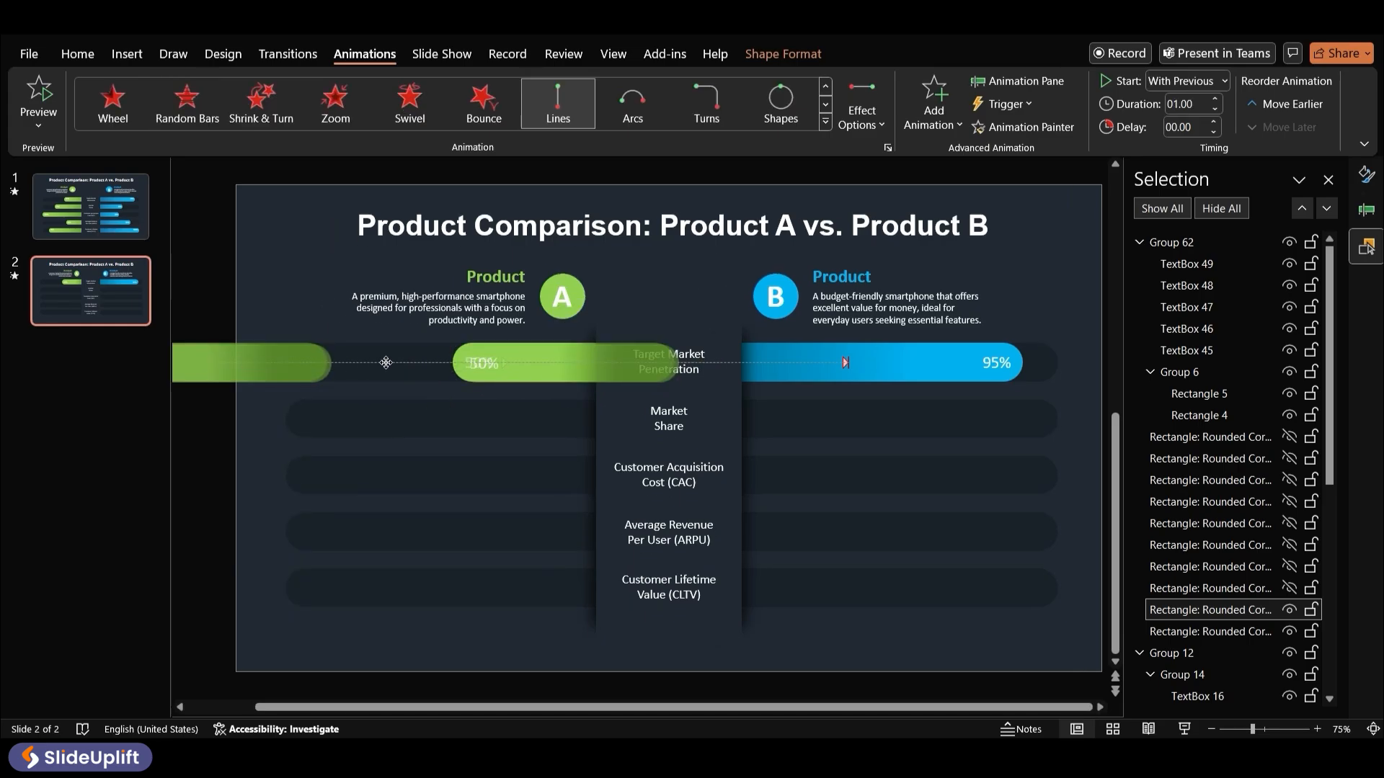
scroll(615, 404, "down", 1)
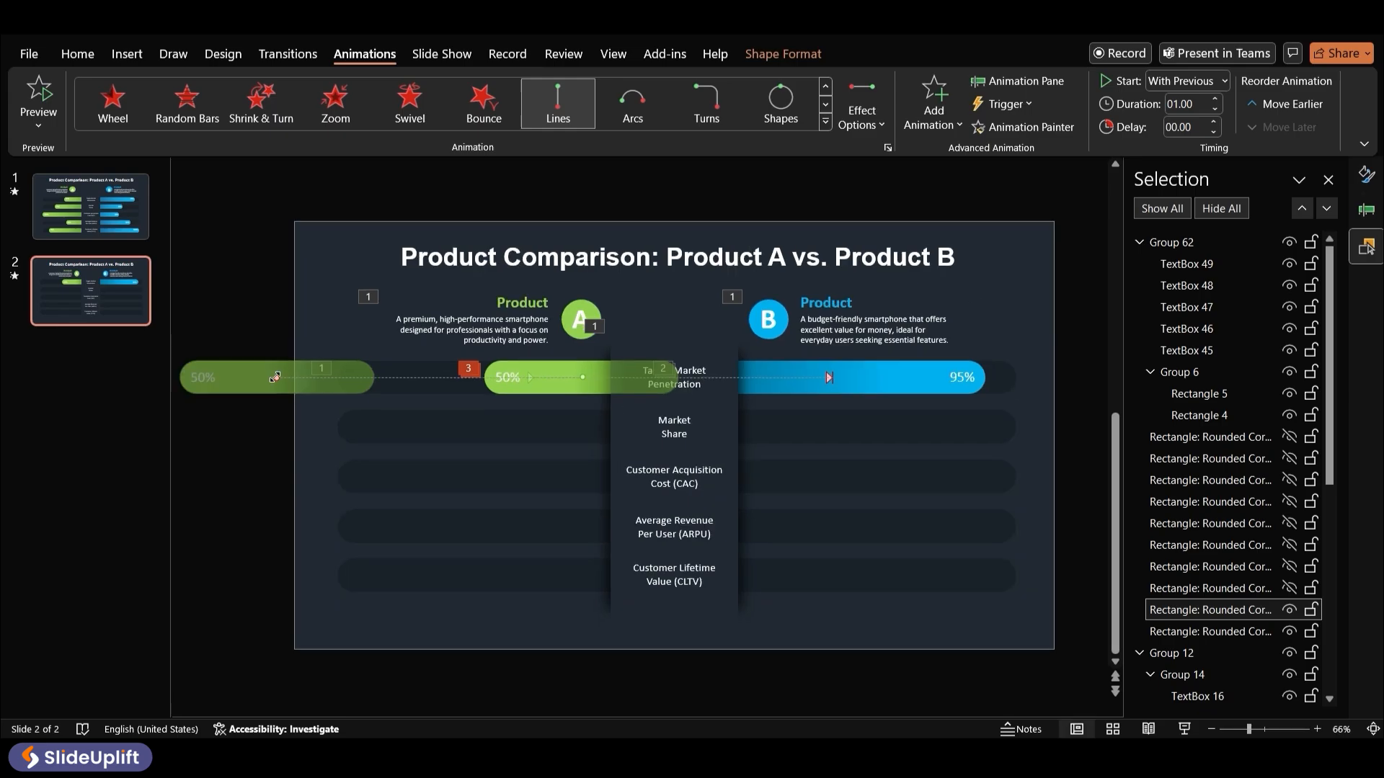
left_click_drag(277, 378, 777, 390)
scroll(777, 390, "up", 1)
Set the 50% bar's Wipe entrance direction to From Left and preview its animations
left_click(1019, 81)
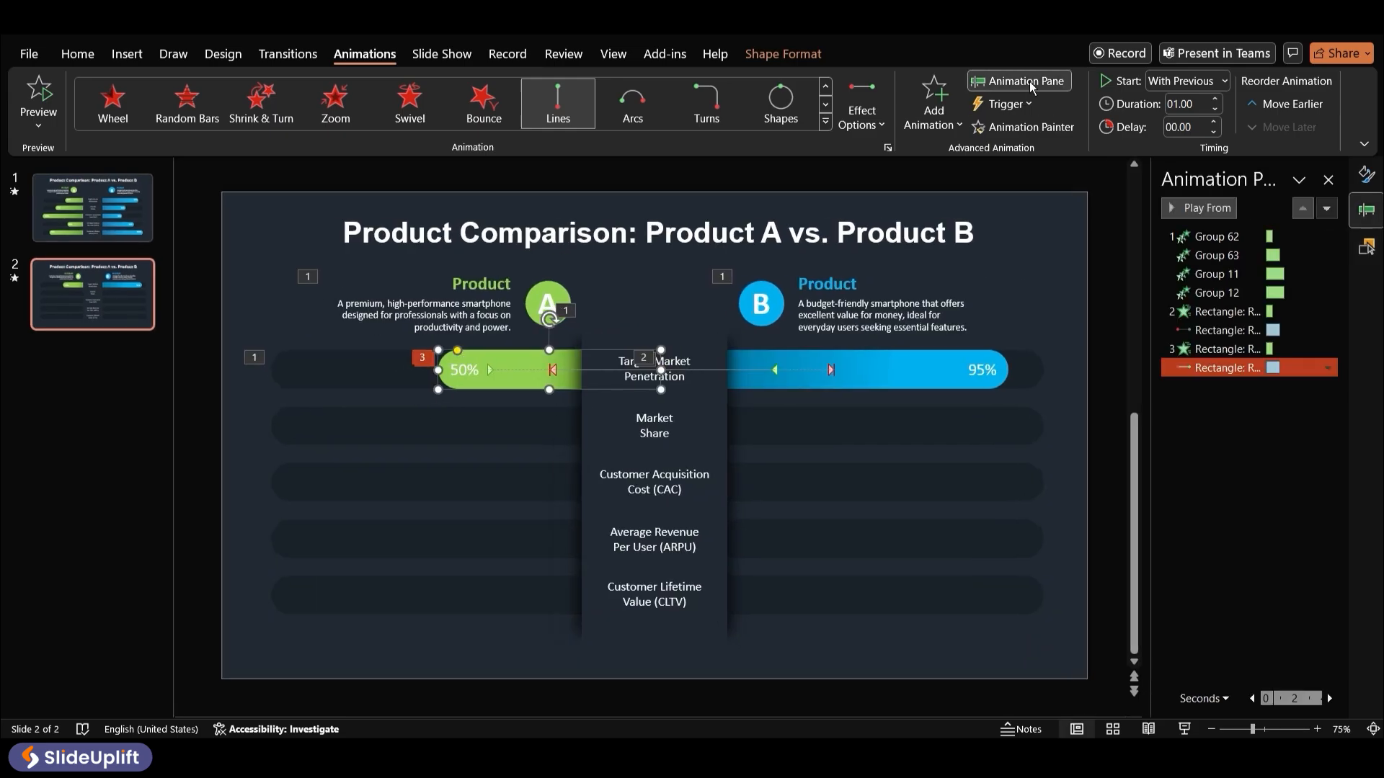
left_click(1281, 351)
left_click(1280, 351)
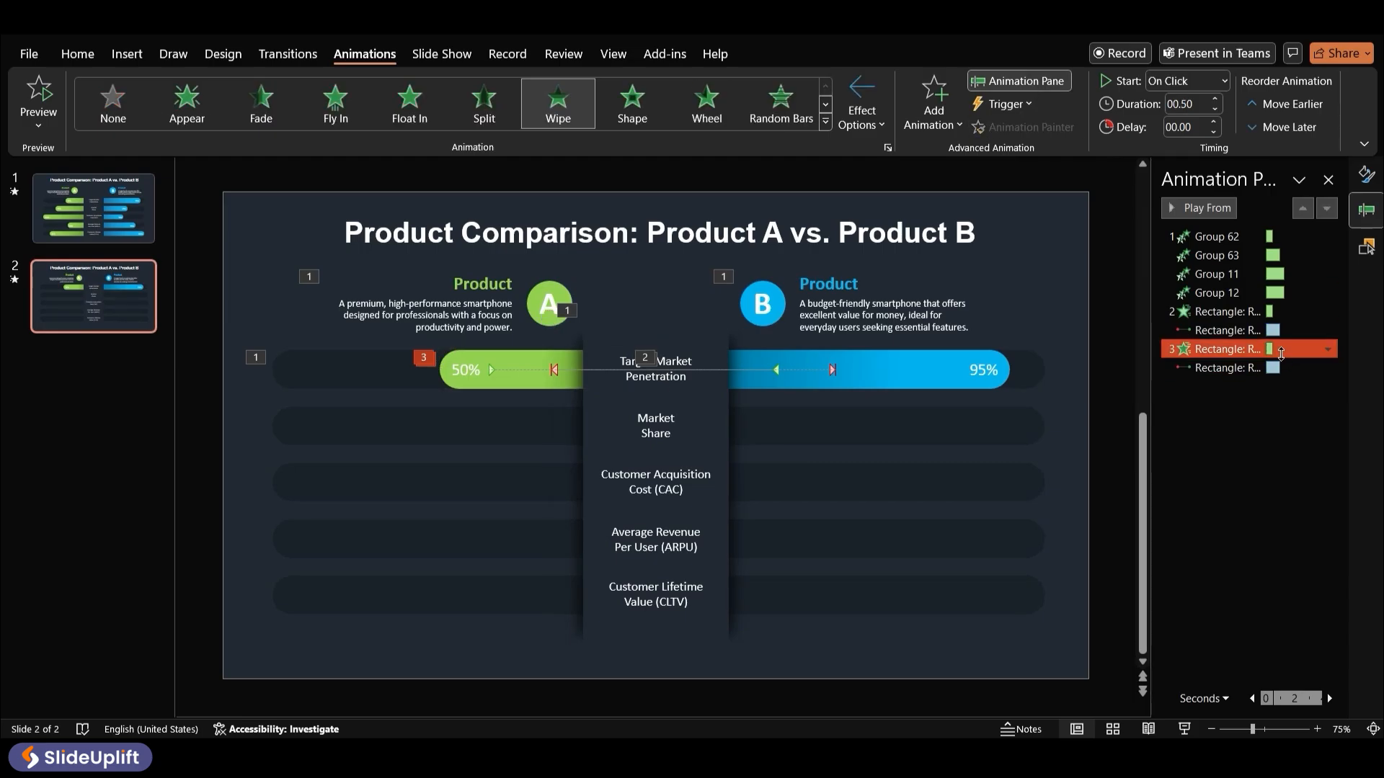
left_click(880, 120)
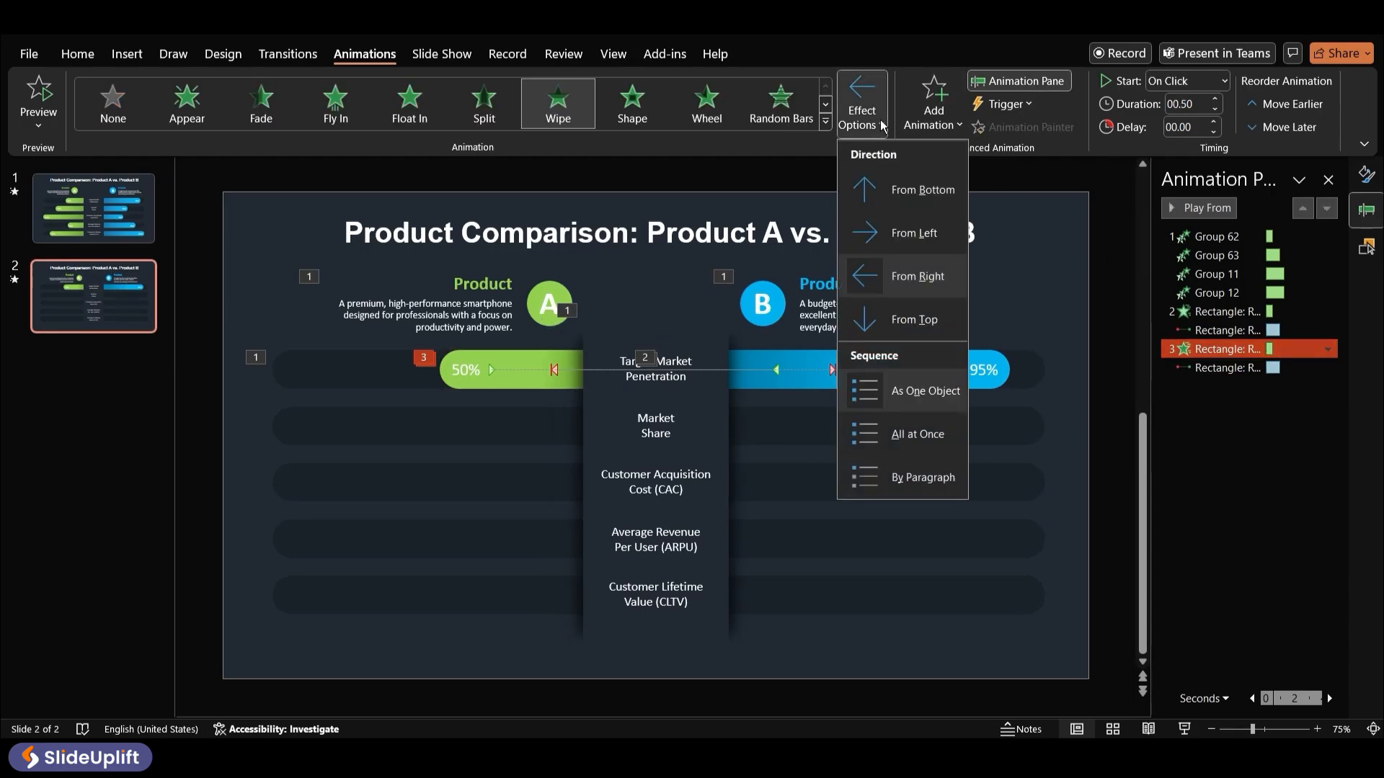
left_click(914, 232)
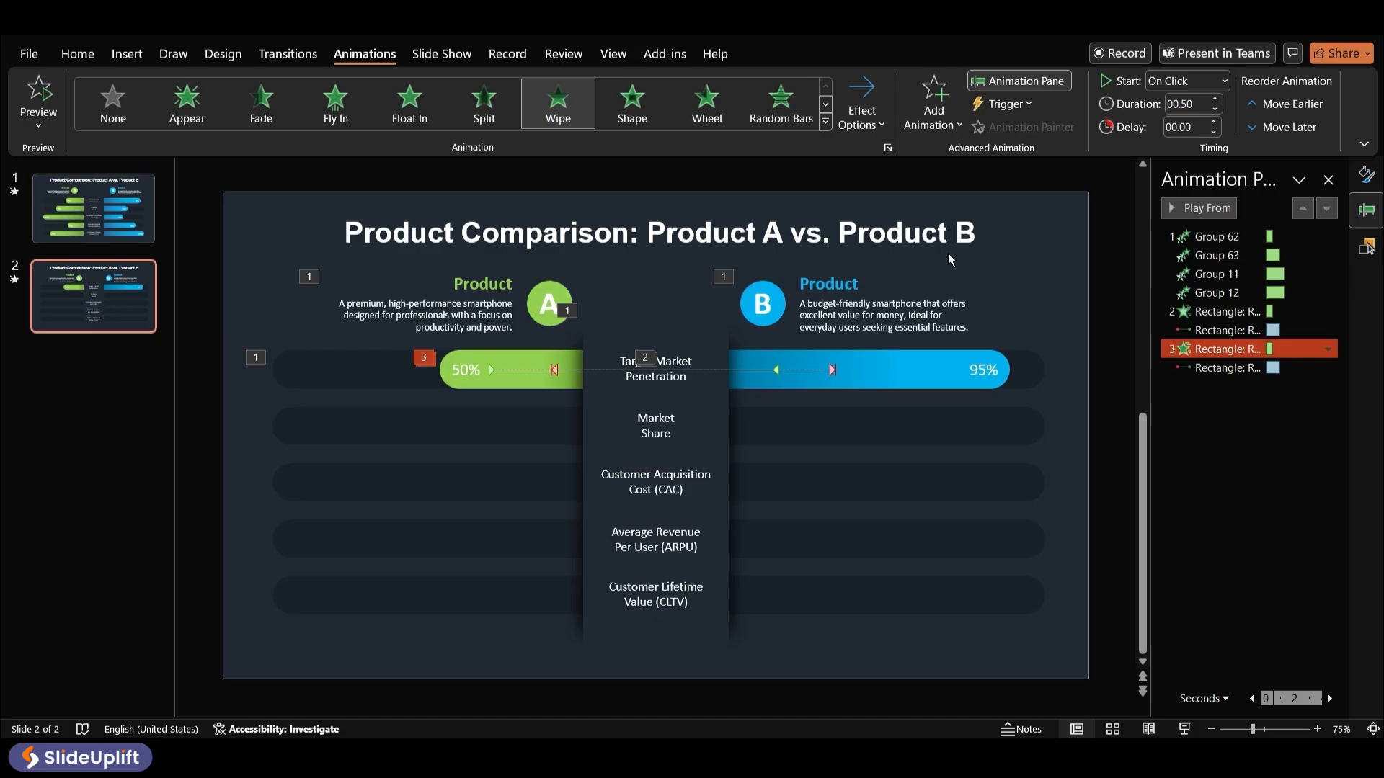
left_click(1195, 232, "ctrl")
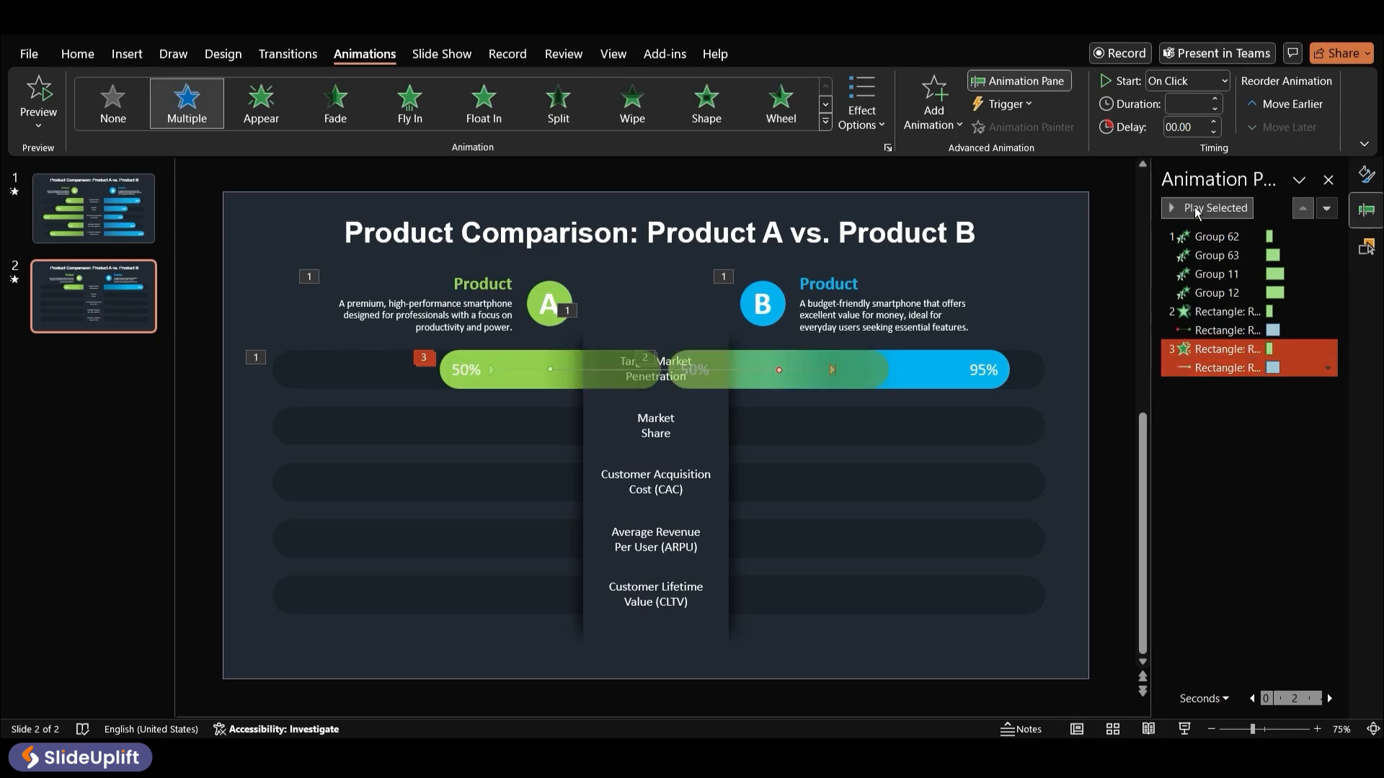
left_click(1195, 207)
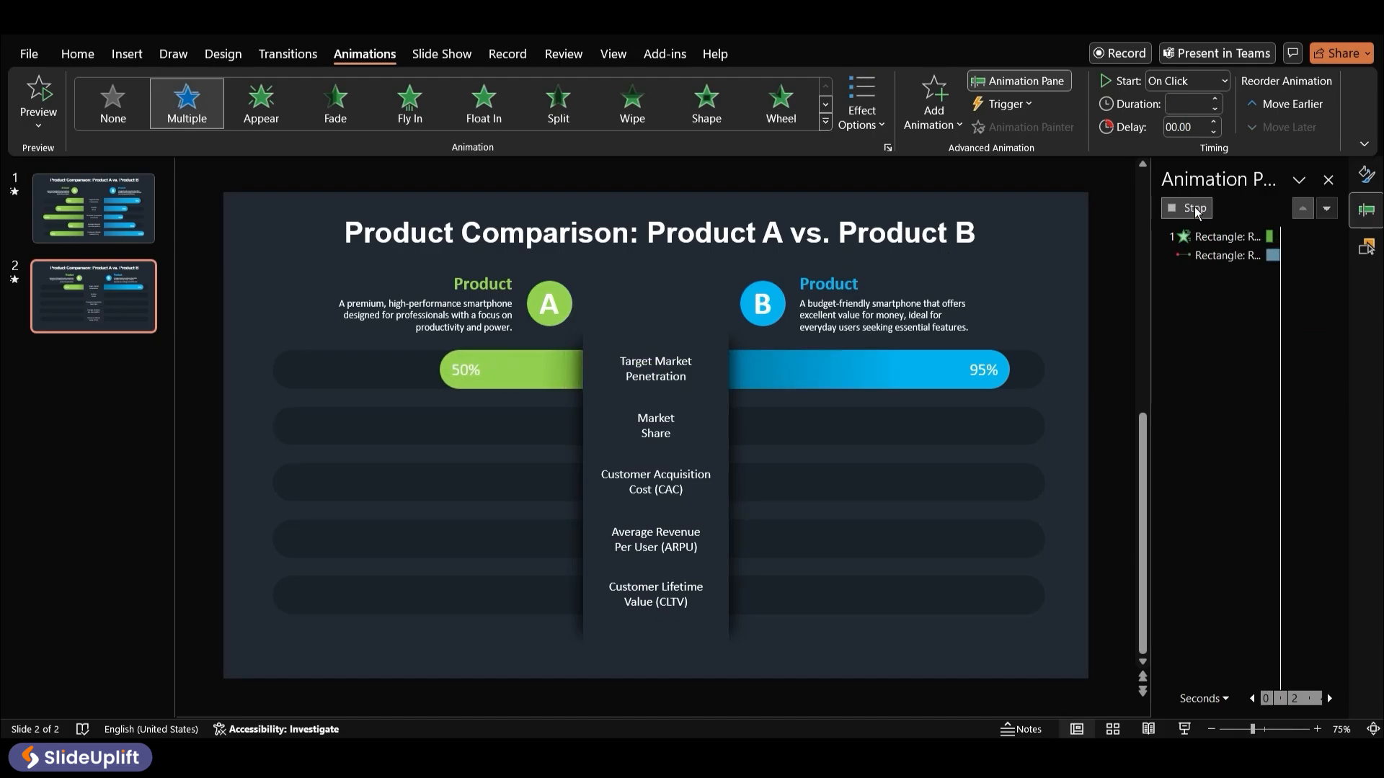
Unhide the 65% bar in the second row and copy the 95% bar's animations onto it with the Animation Painter
left_click(1367, 246)
left_click(1290, 592)
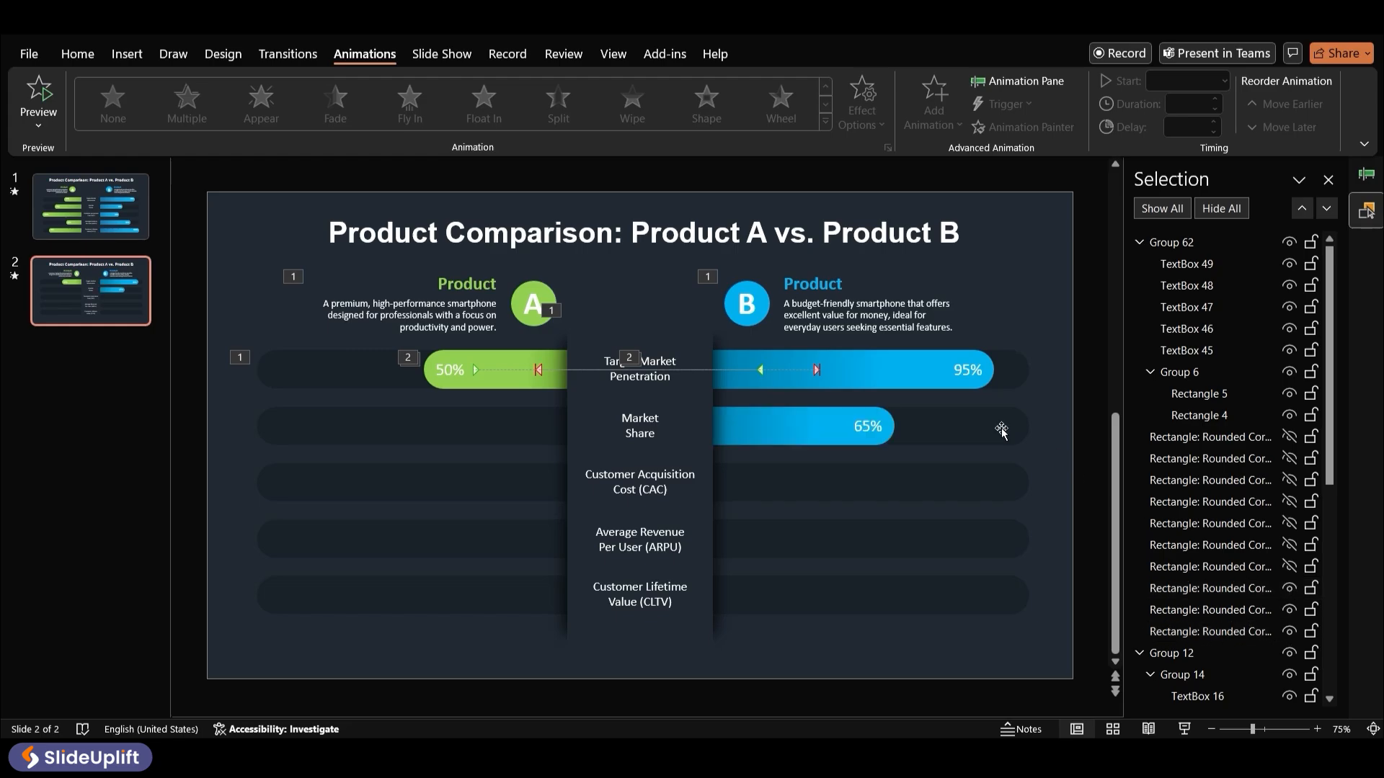
left_click(936, 369)
left_click(1027, 128)
left_click(814, 435)
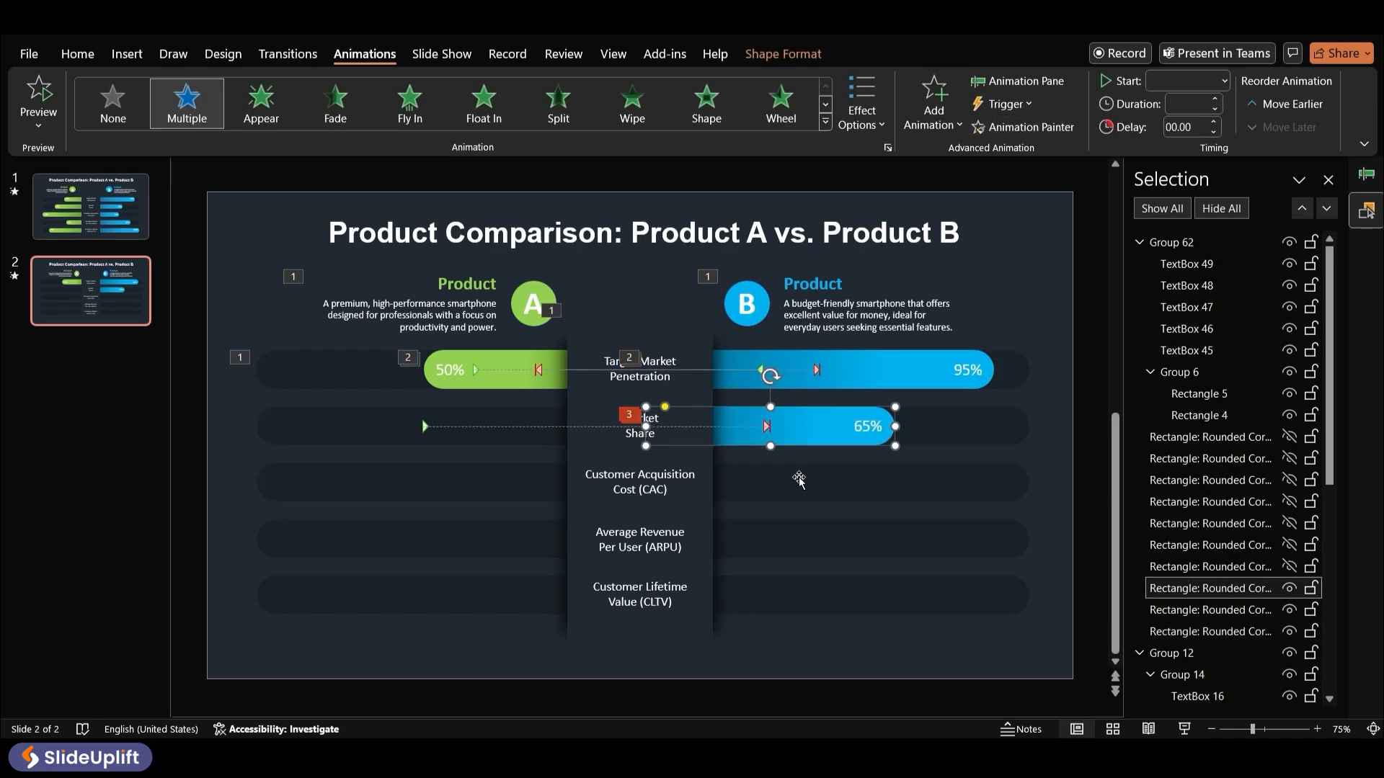
Preview the 65% bar's animations
left_click(1366, 176)
left_click(841, 427)
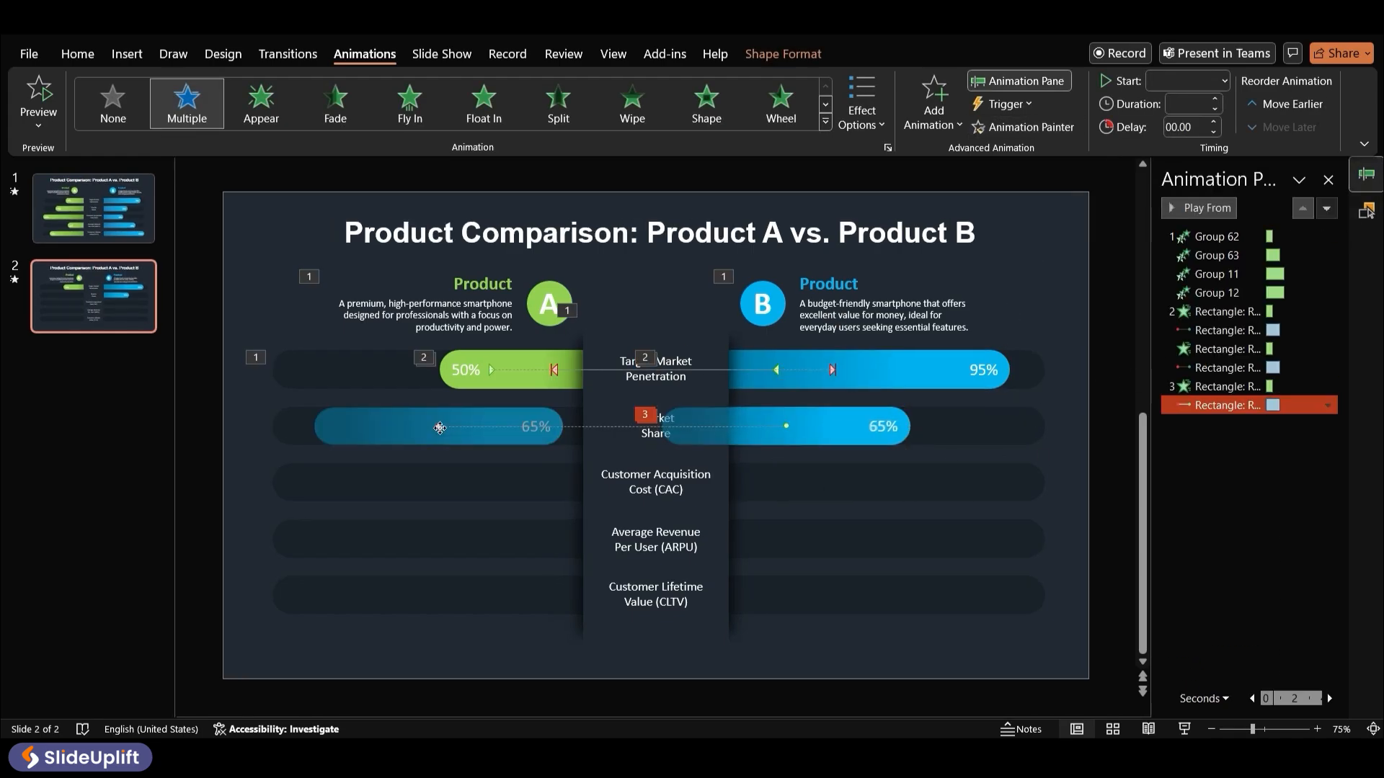
left_click(1190, 208)
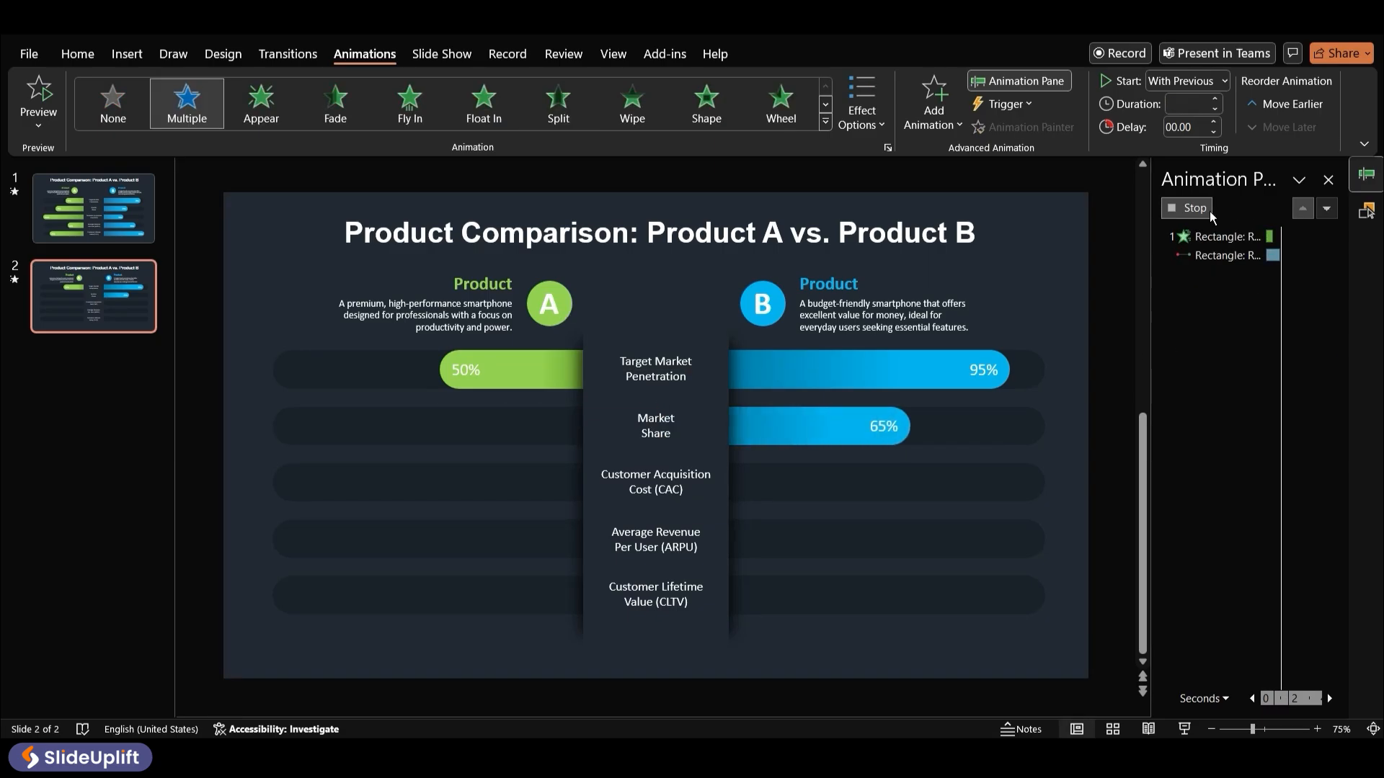
Unhide the 75% bar in the second row and move its motion path start behind the center column, then preview it
left_click(1279, 448)
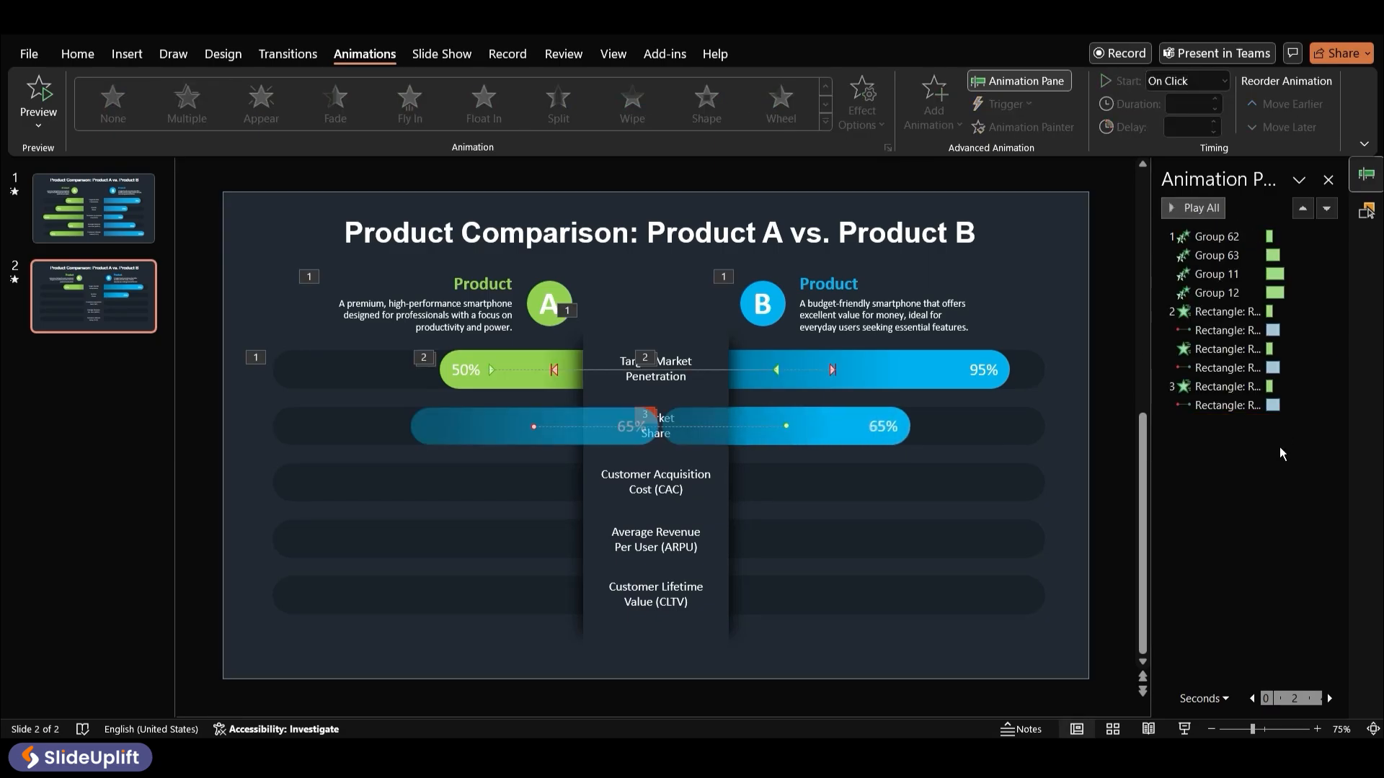
left_click(1366, 211)
left_click(1289, 566)
left_click(437, 423)
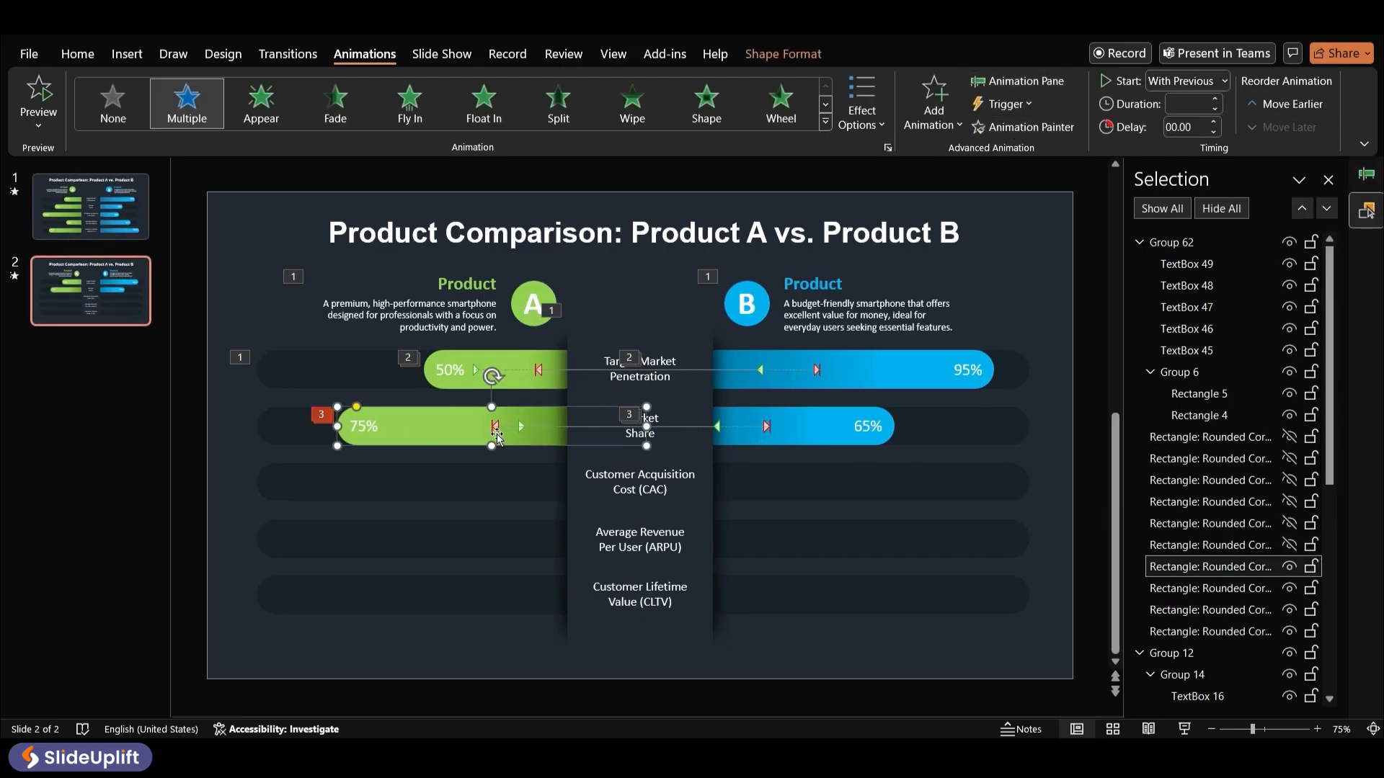
left_click_drag(497, 436, 804, 427)
left_click(1366, 173)
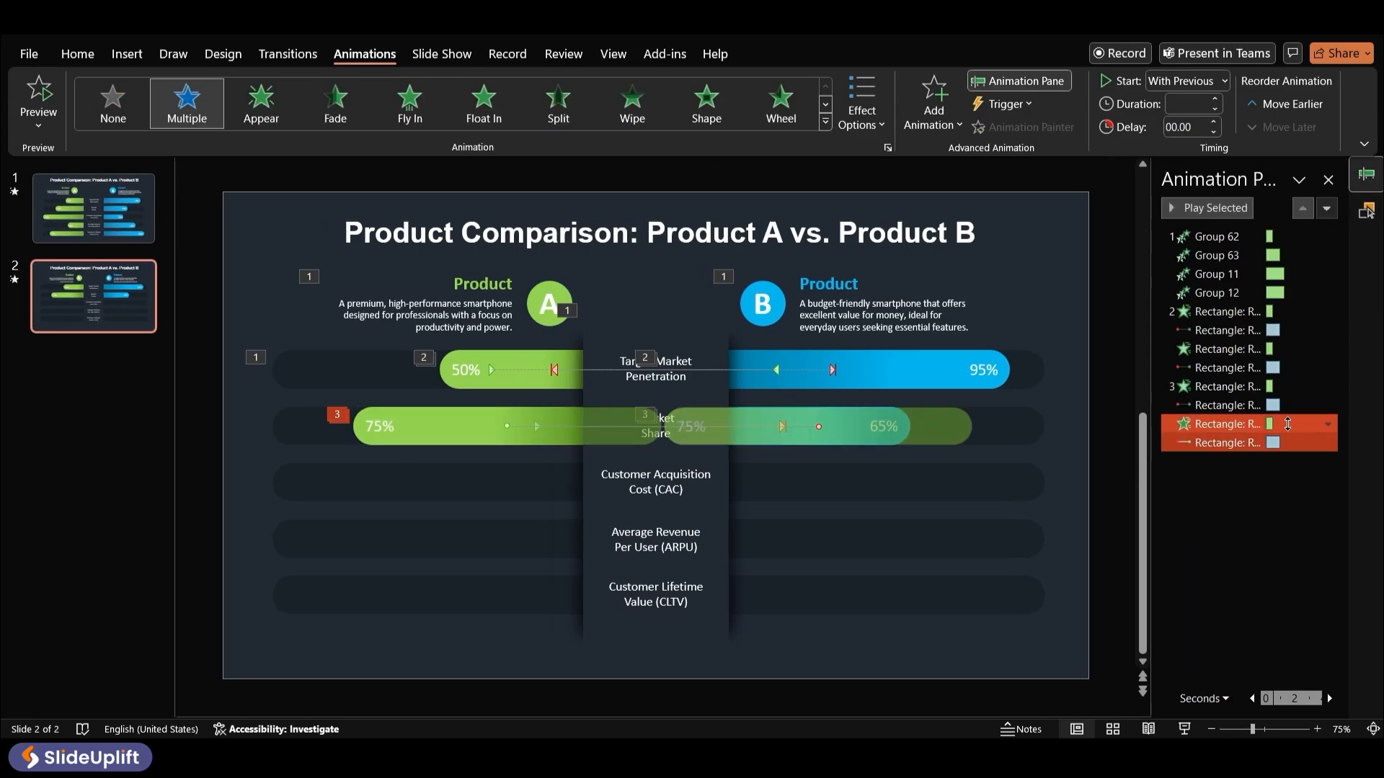
left_click(1217, 210)
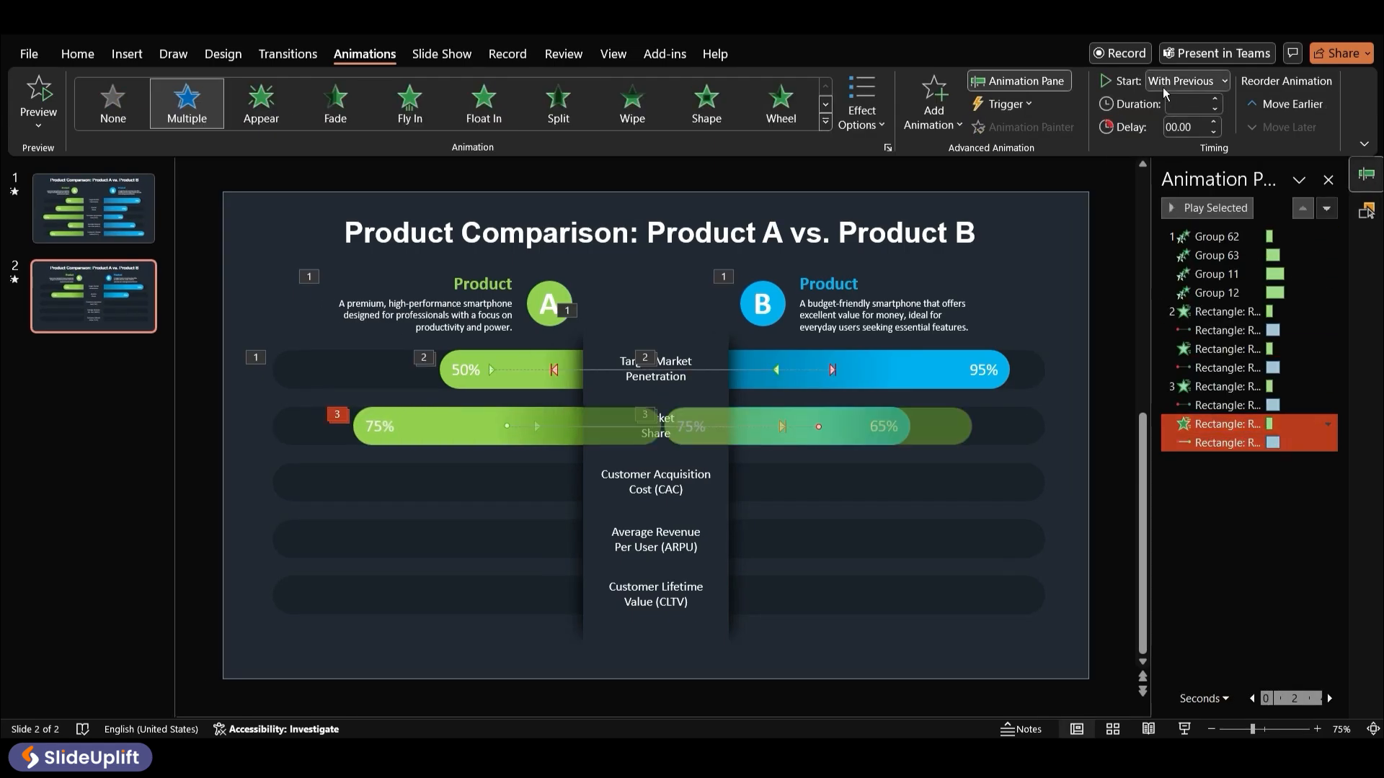
Preview the second row's bar animations together
left_click(1229, 503)
left_click(1225, 387)
left_click(1226, 442, "shift")
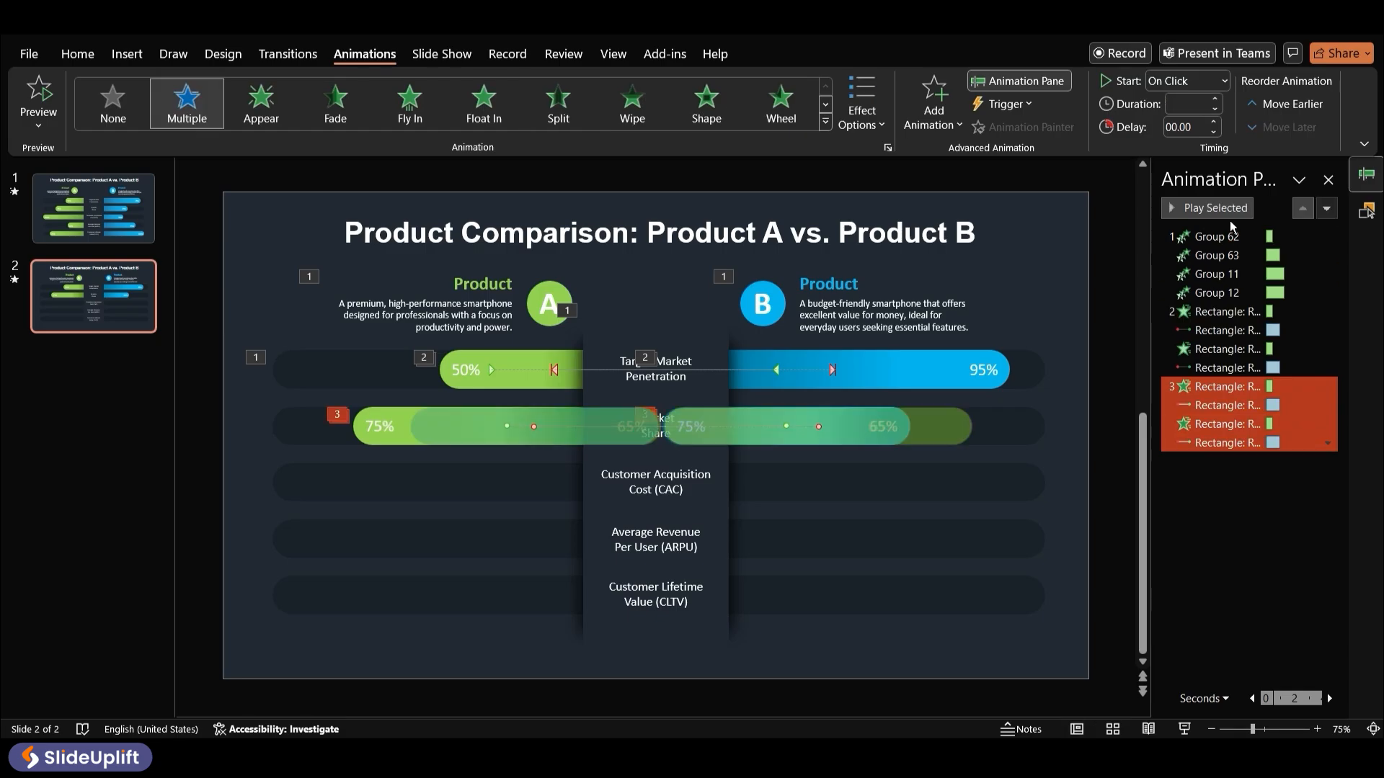
left_click(1228, 210)
left_click(1082, 376)
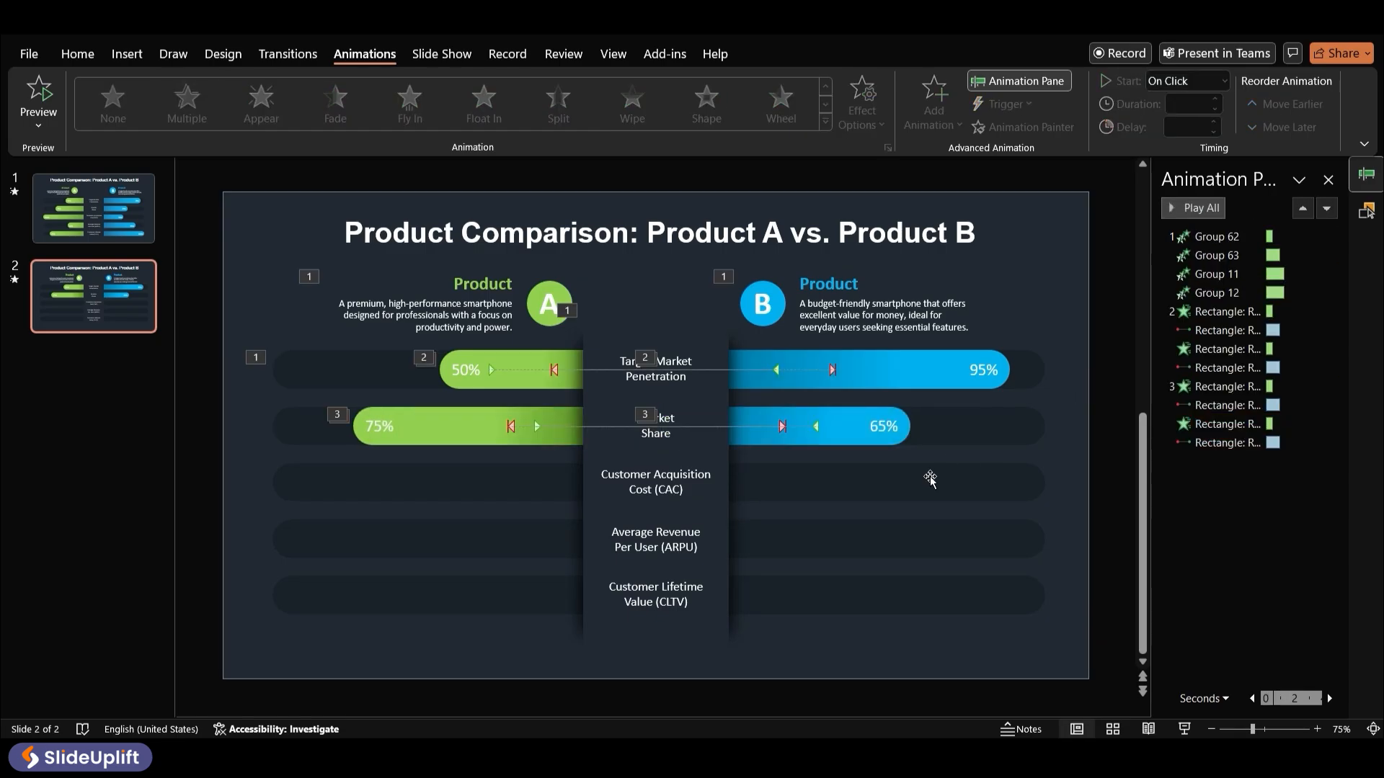
Unhide the 50% bar in the third row and copy the 65% bar's animations onto it with the Animation Painter
left_click(1366, 210)
left_click(1290, 545)
left_click(858, 435)
left_click(1022, 128)
left_click(799, 481)
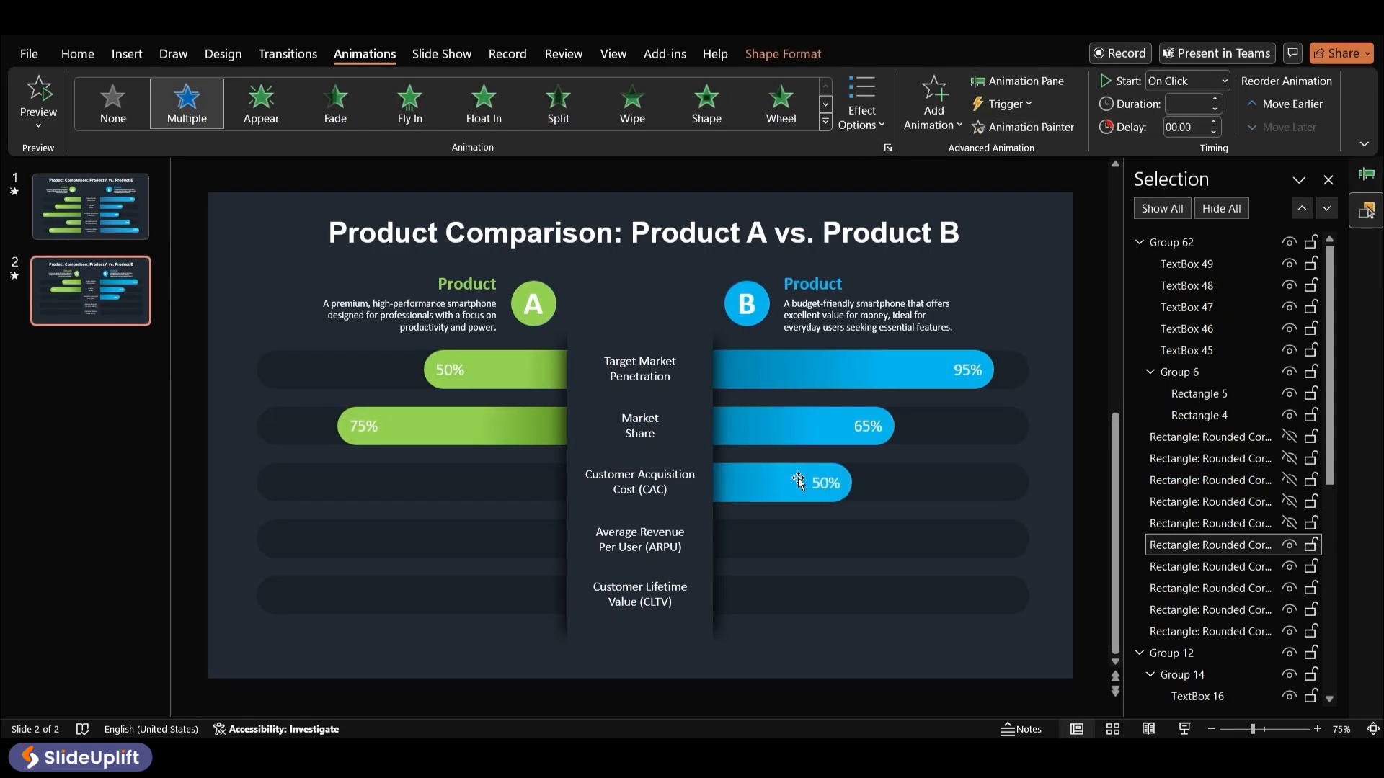
Unhide the 100% bar in the third row, give it the 75% bar's animations, and adjust its motion path
left_click(502, 484)
left_click_drag(501, 484, 546, 485)
left_click(547, 494)
left_click(1289, 523)
left_click(522, 491)
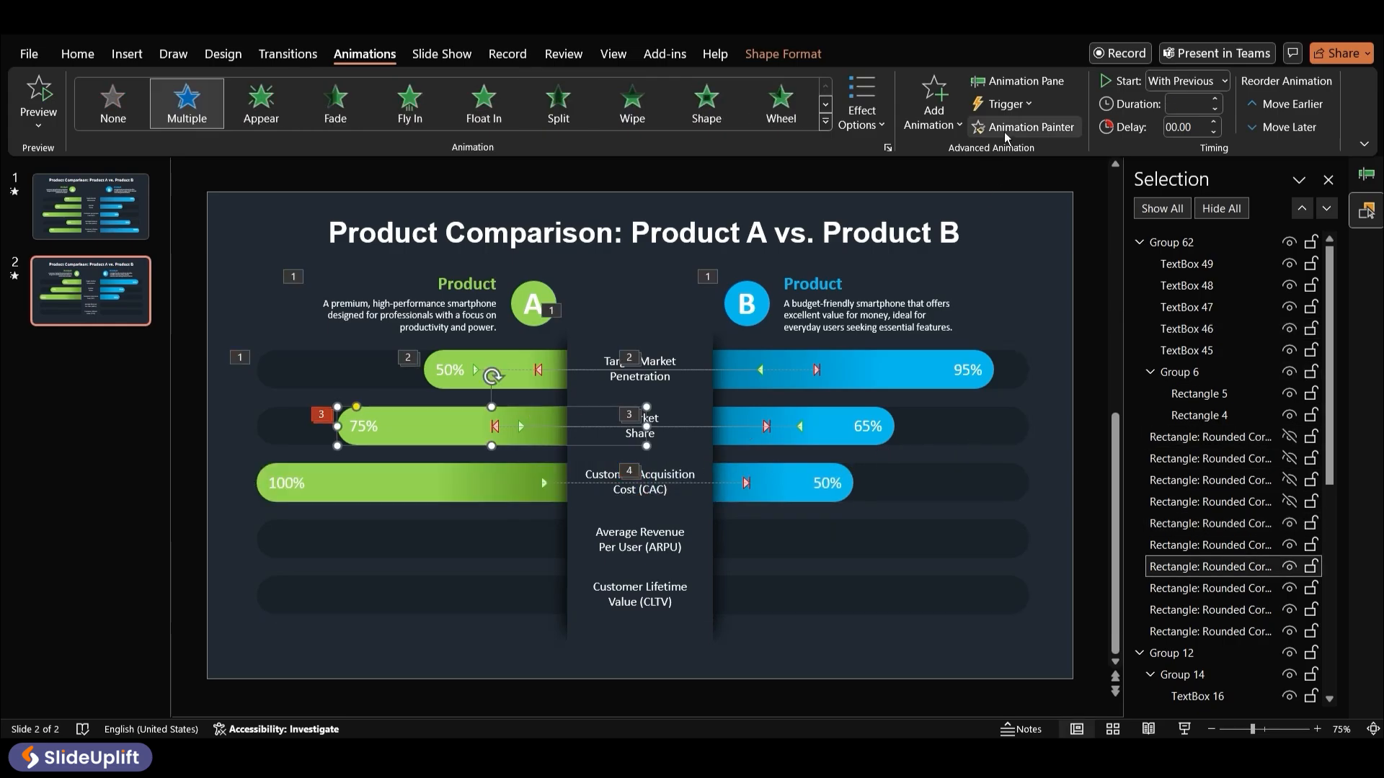
left_click_drag(750, 495, 841, 484)
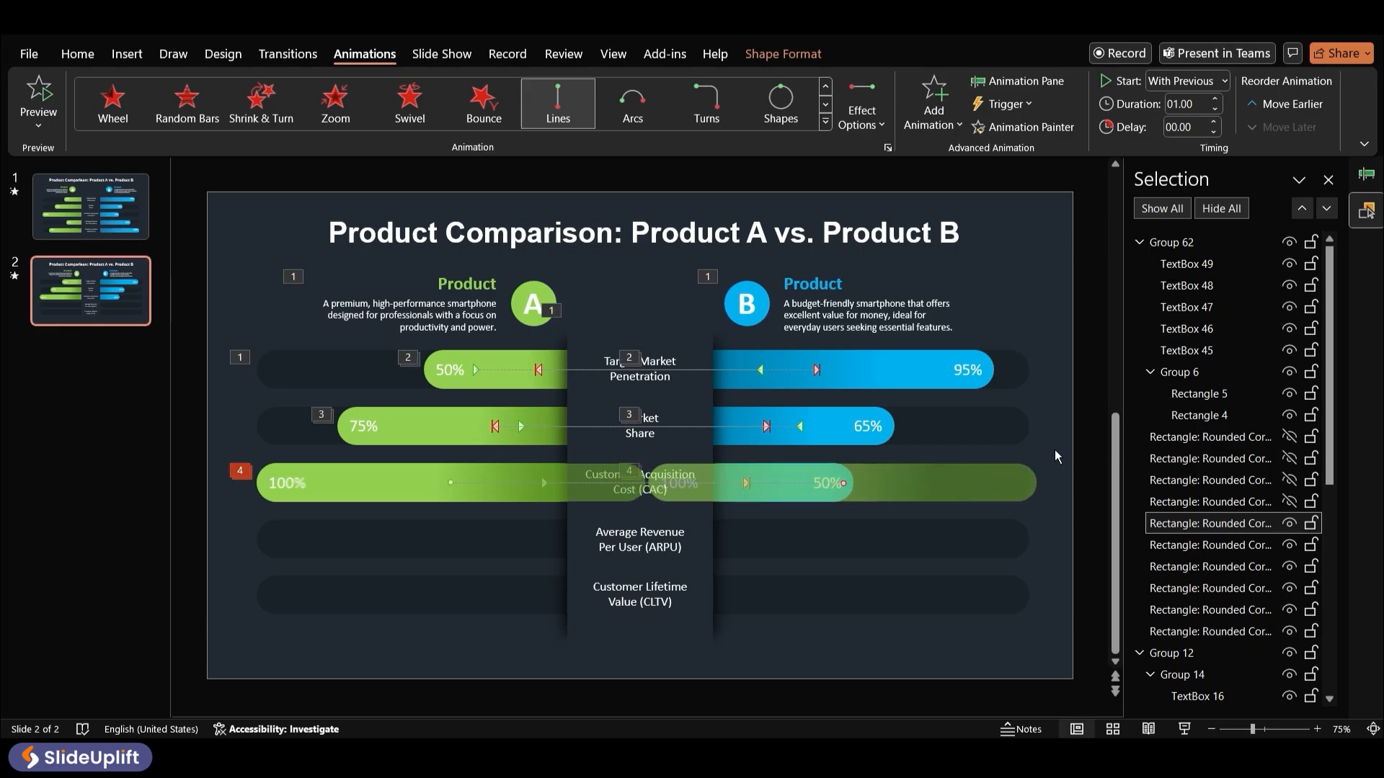
Preview the third row's bar animations together
left_click(1026, 81)
left_click(1226, 461)
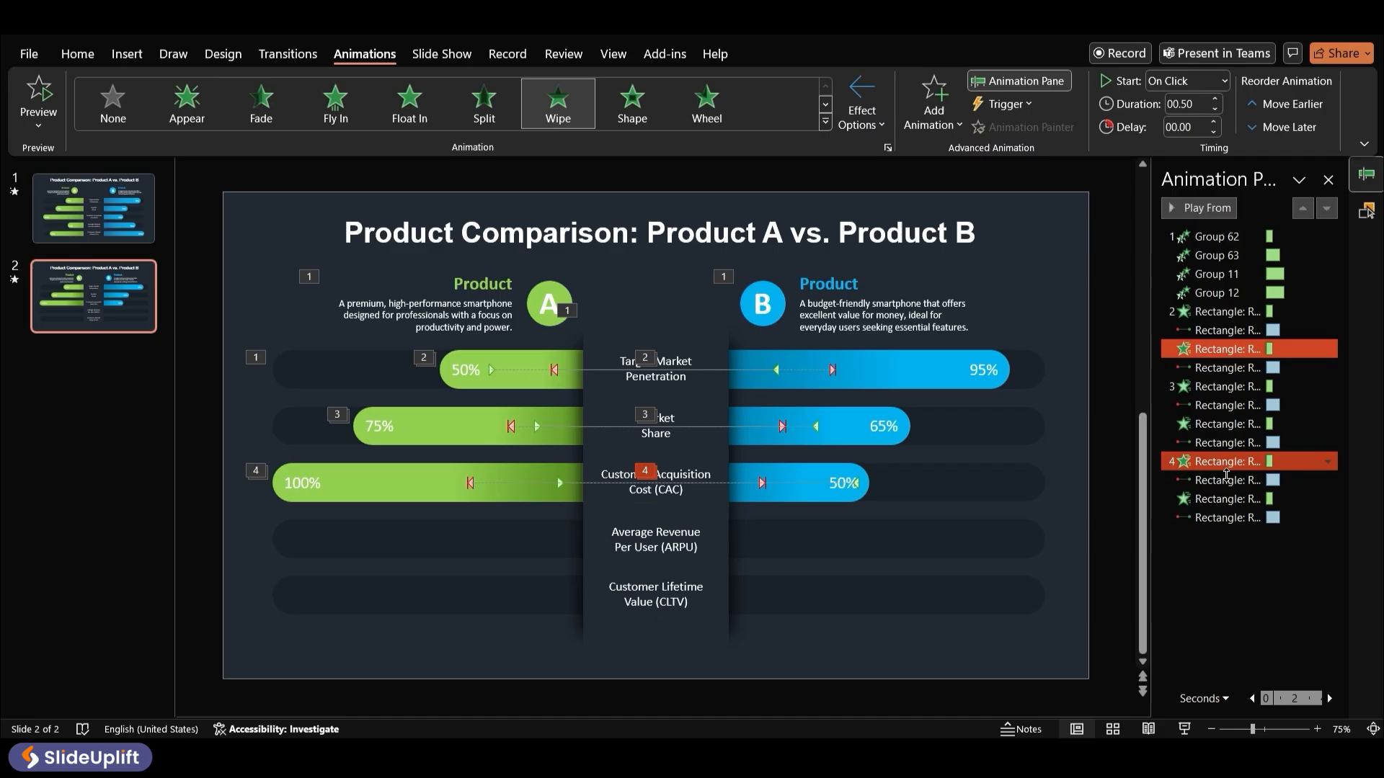
left_click(1226, 517, "shift")
left_click(1195, 209)
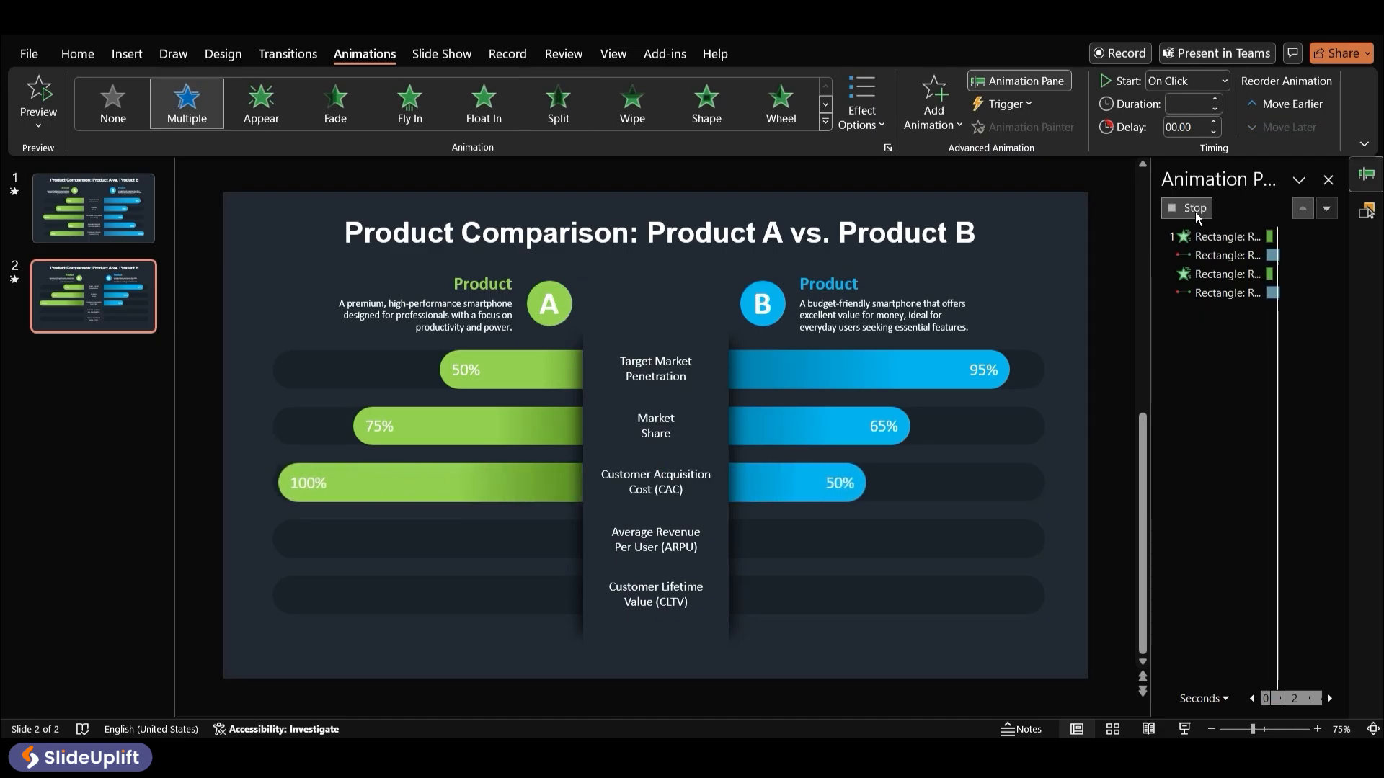
Give the fourth-row 85% bar the 50% bar's animations and move its motion path start point
left_click(1366, 209)
left_click(829, 482)
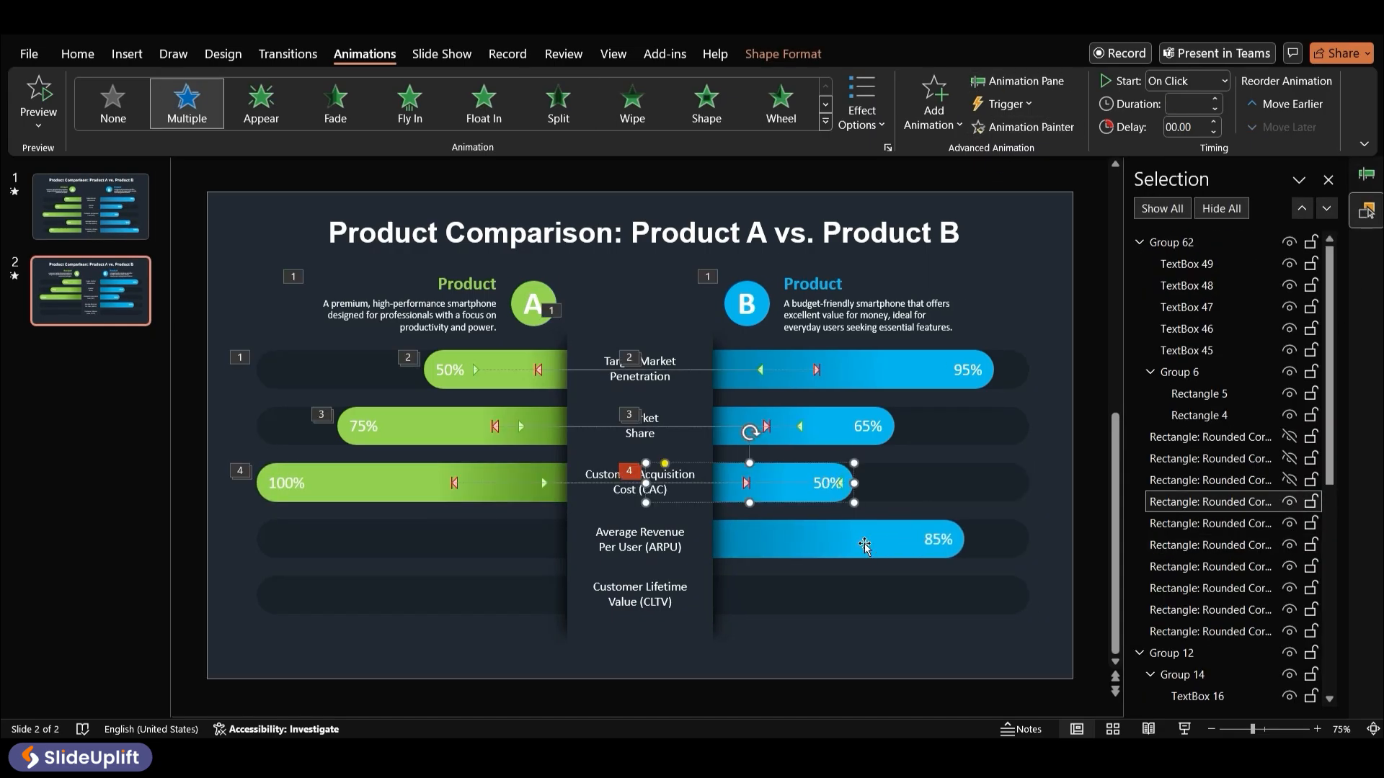
left_click(865, 545)
left_click_drag(595, 537, 485, 539)
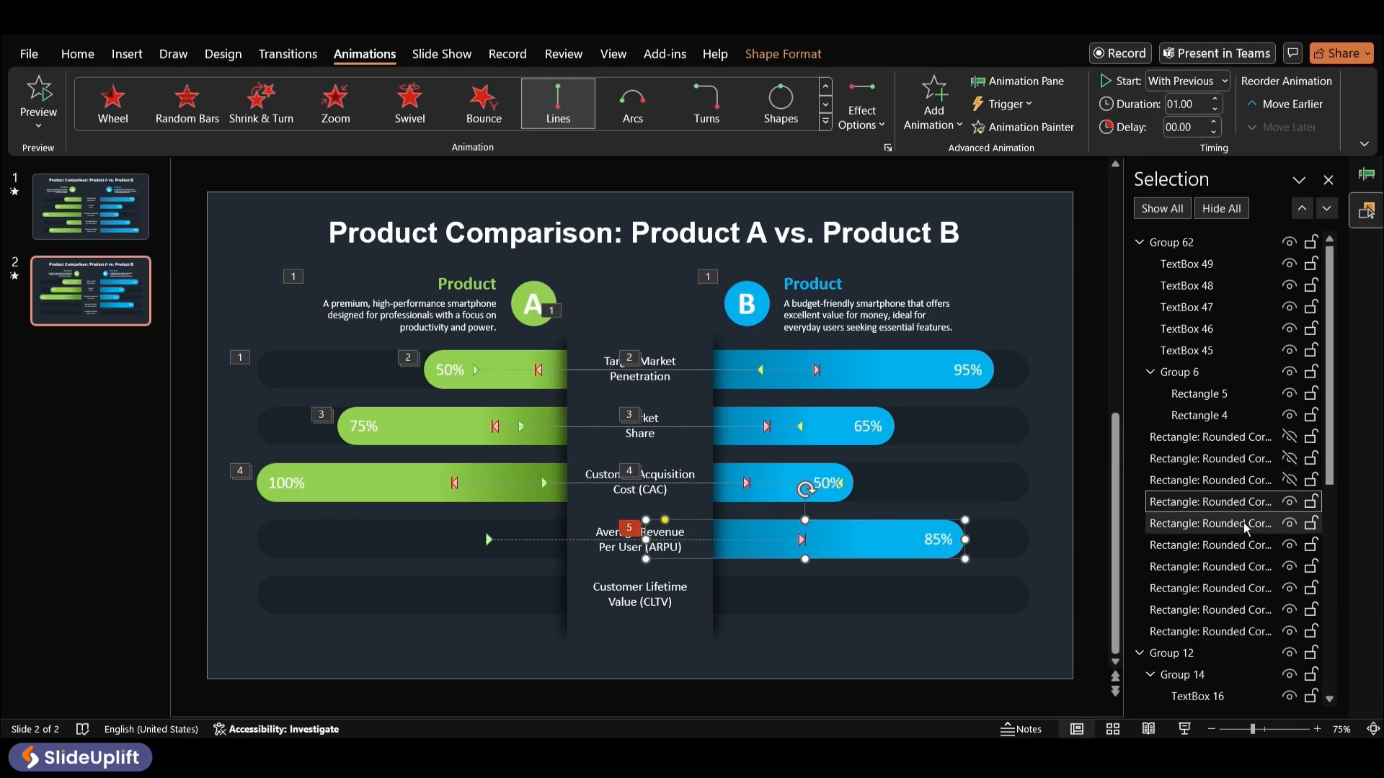
Unhide the 40% bar in the fourth row and copy the 100% bar's animations onto it with the Animation Painter
left_click(1289, 480)
left_click(517, 493)
left_click(1009, 130)
left_click(518, 532)
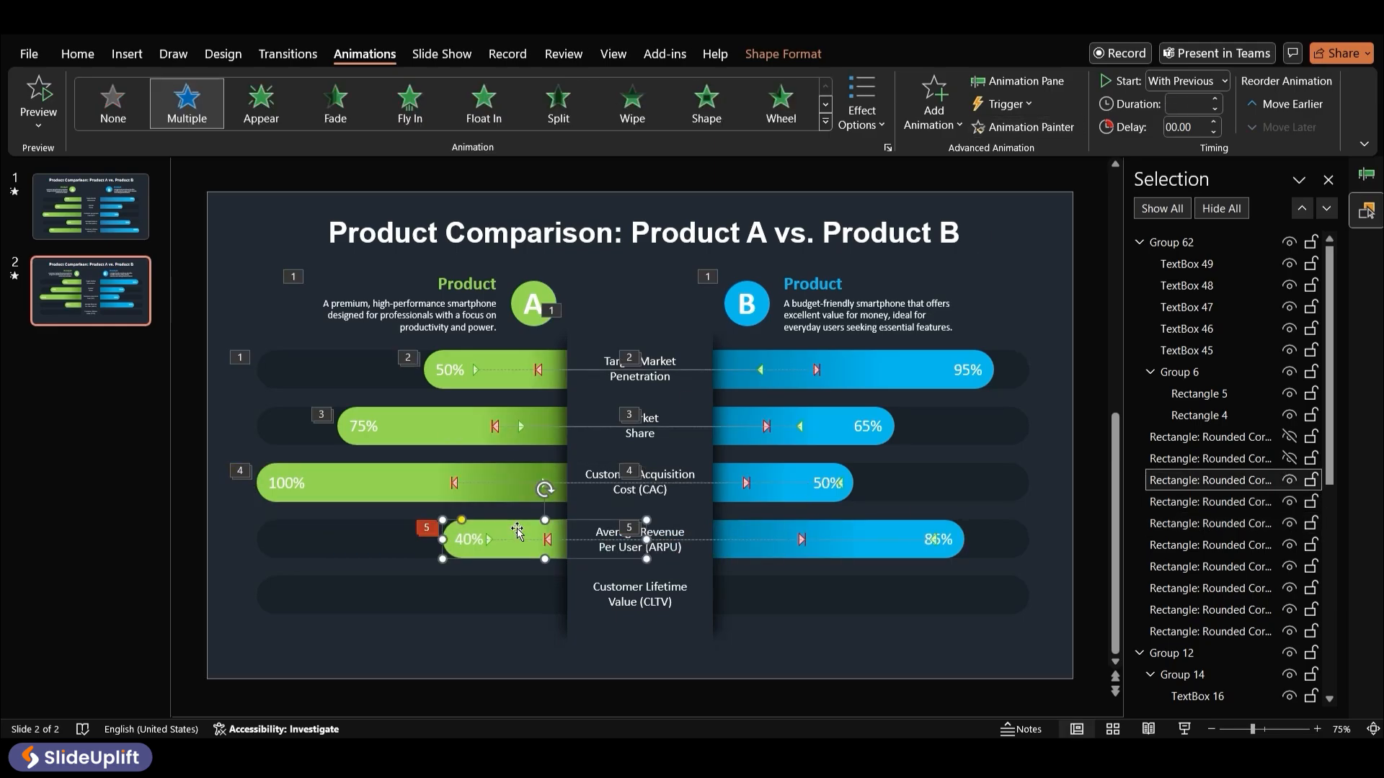
Adjust the motion path endpoints of the fourth-row 40% and 85% bars
left_click(489, 541)
left_click(742, 534)
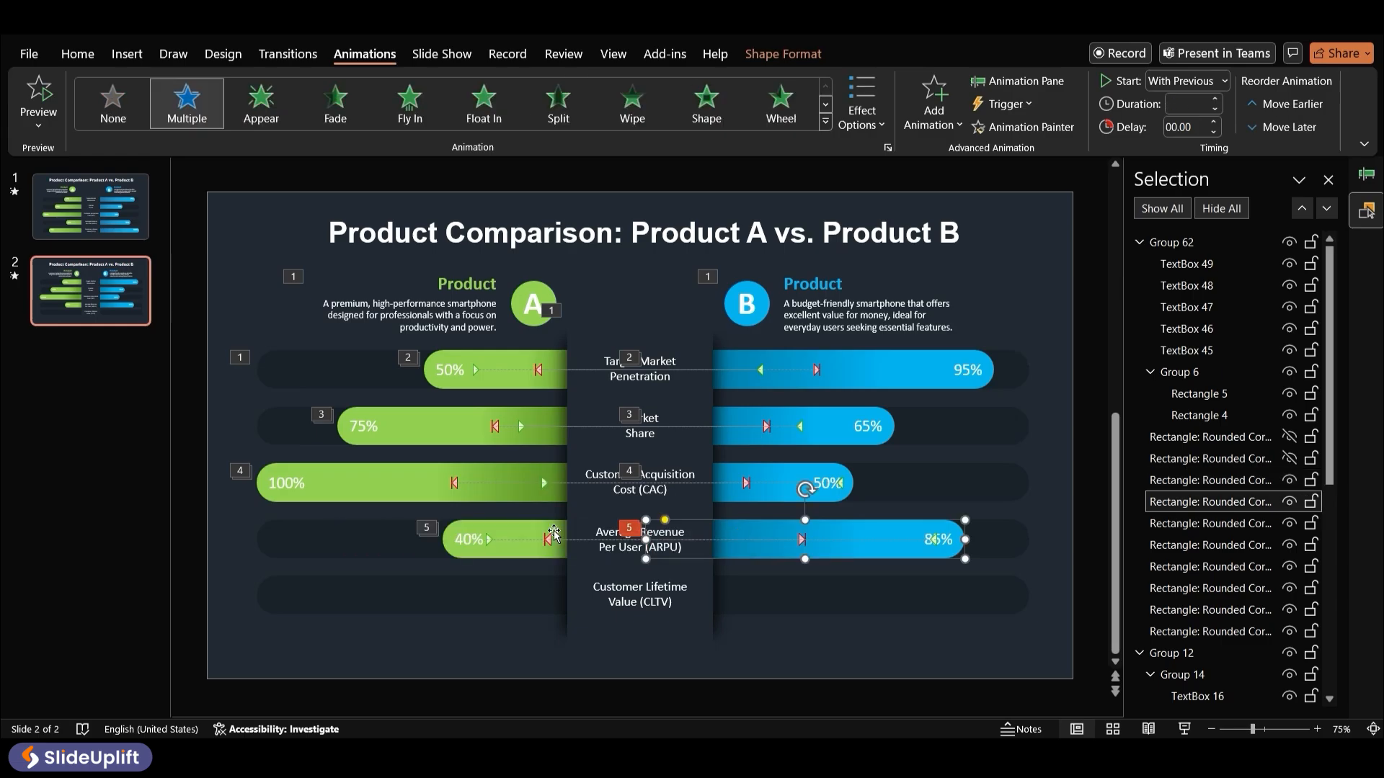
left_click(550, 537)
left_click(550, 540)
left_click_drag(937, 545, 789, 539)
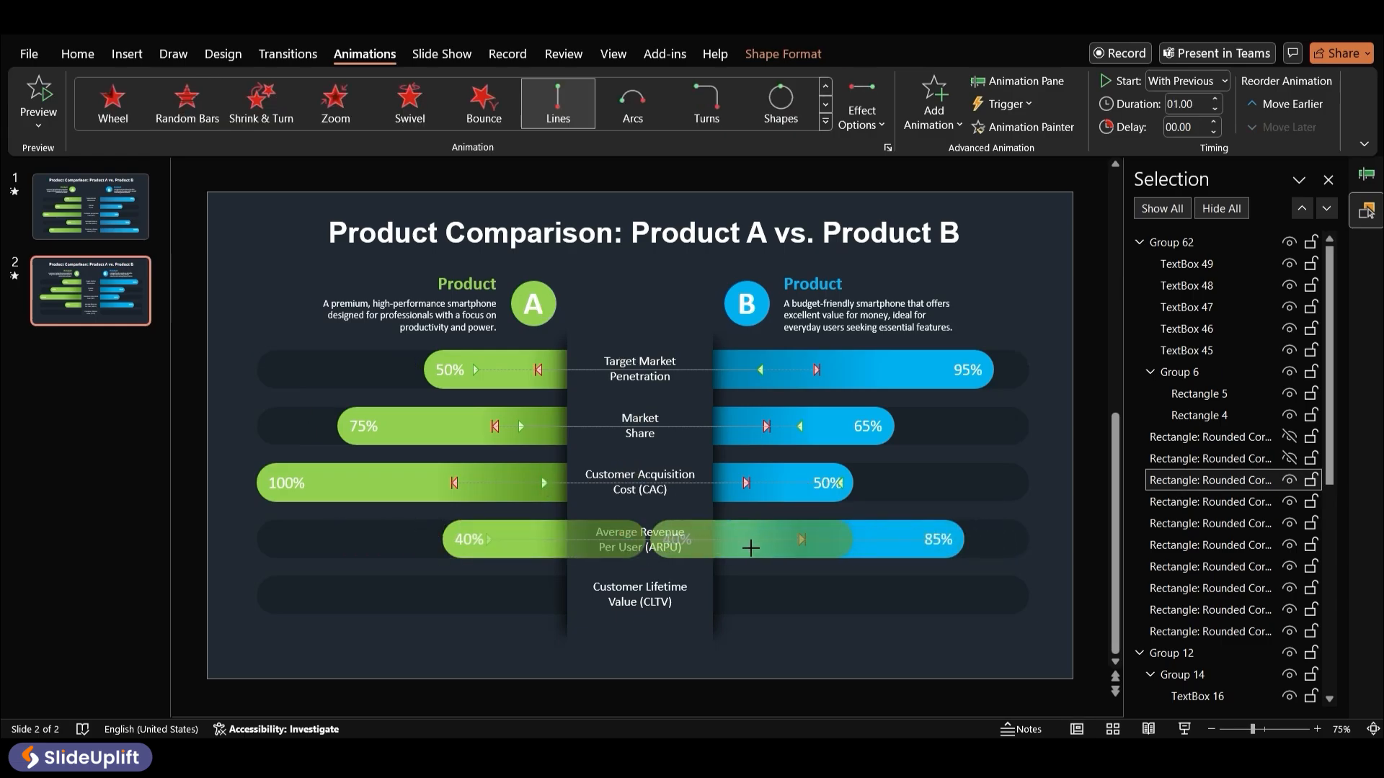
Select both fourth-row bars and preview their animations together from the Animation Pane
left_click(1089, 477)
left_click(546, 537, "shift")
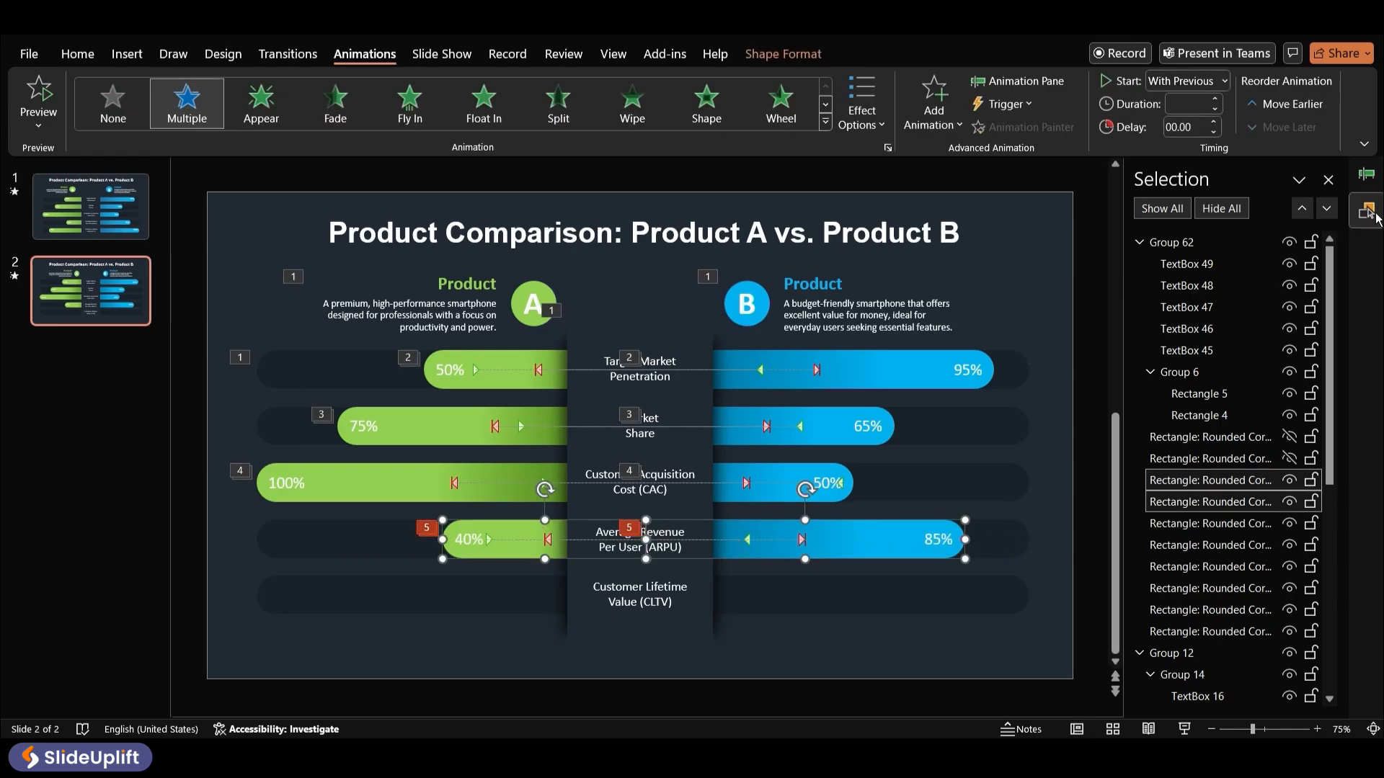
left_click(1365, 175)
left_click(1184, 208)
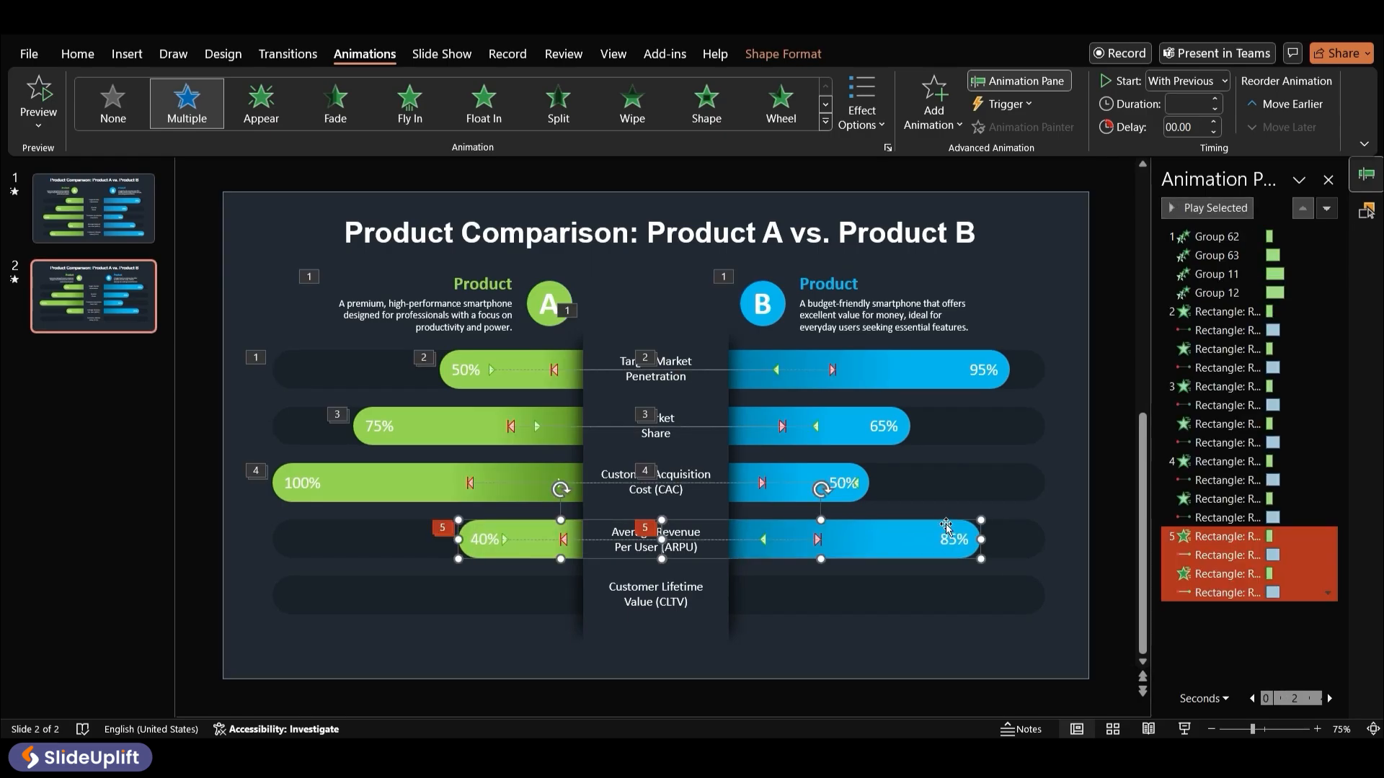
left_click(1052, 525)
left_click(898, 549)
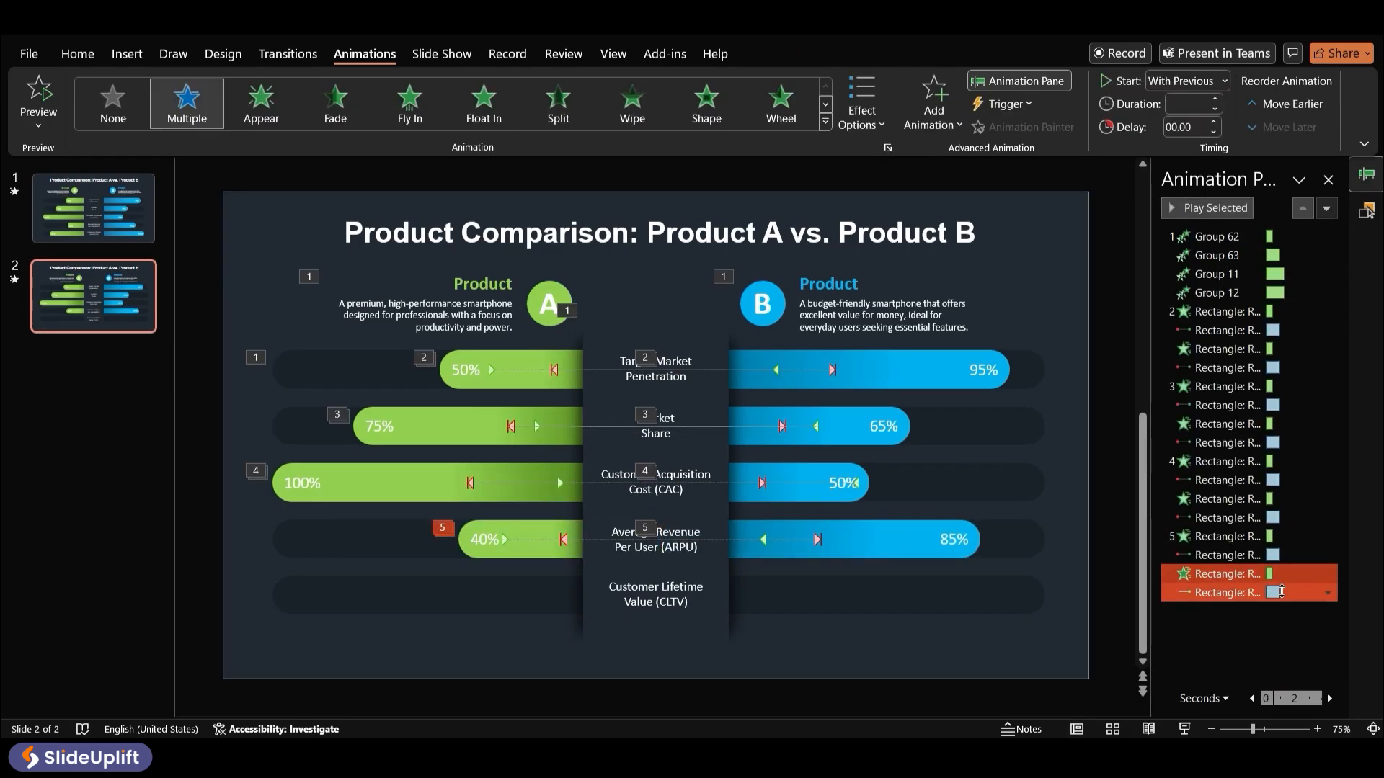
Unhide the fifth-row 100% bar and move its motion path start point further left
left_click(1366, 209)
left_click(1289, 459)
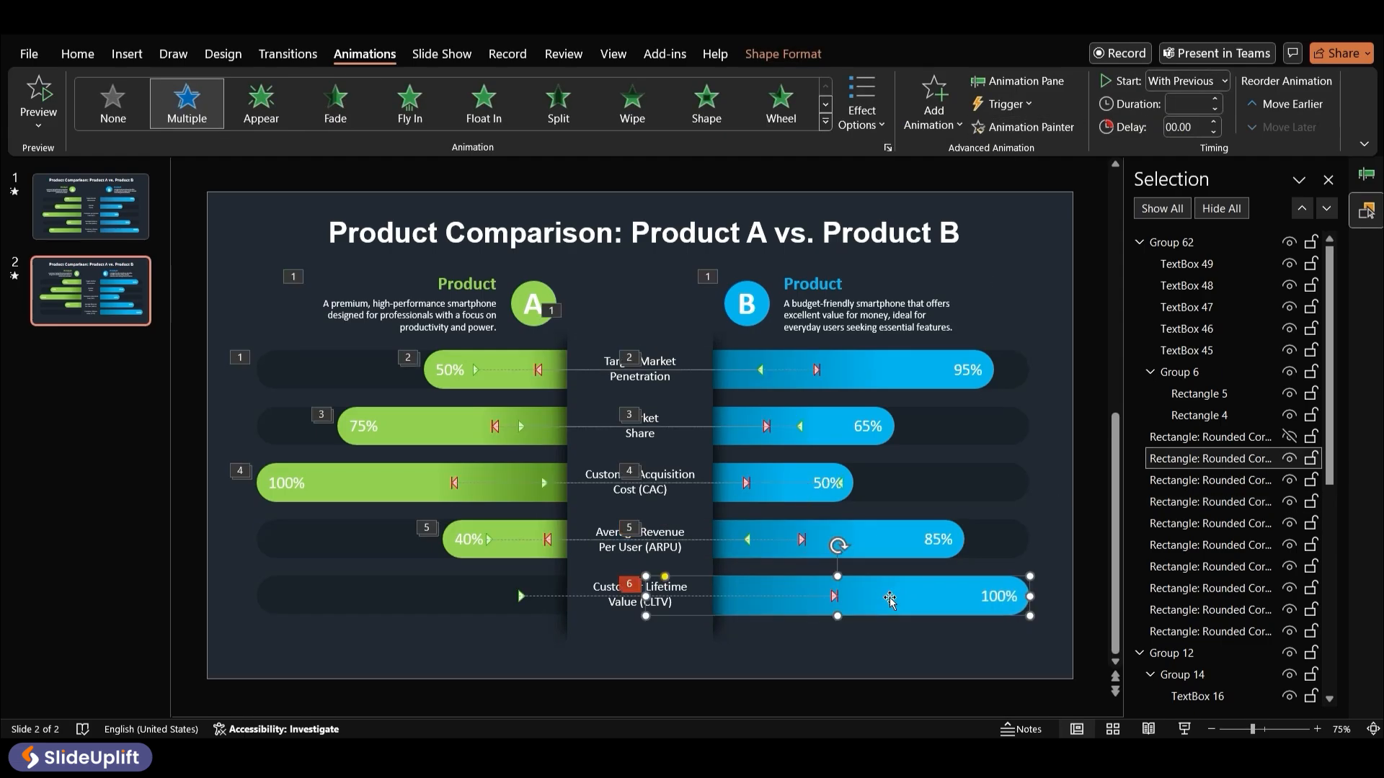
left_click_drag(521, 597, 453, 597)
left_click(775, 591)
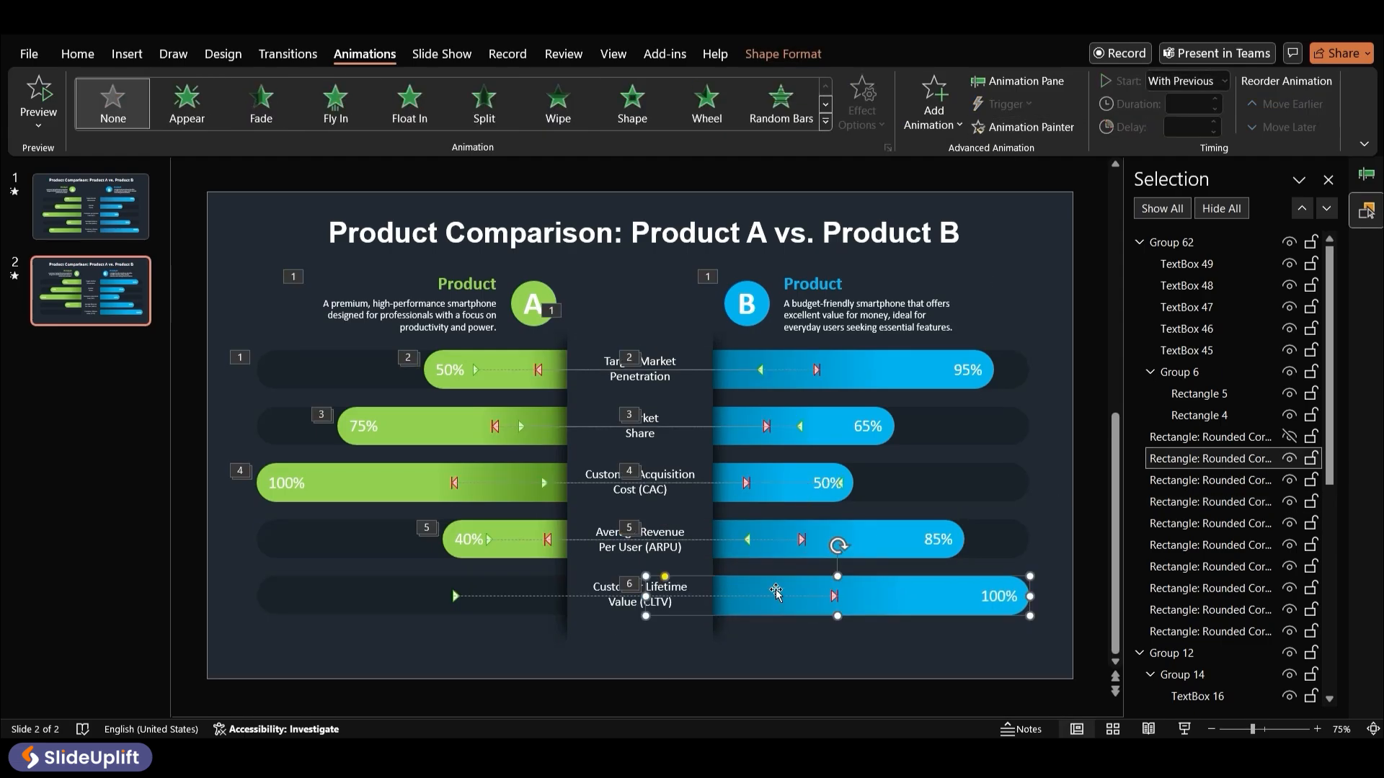
Copy the fourth-row 40% bar's animations onto the fifth-row 85% bar with the Animation Painter
left_click(531, 538)
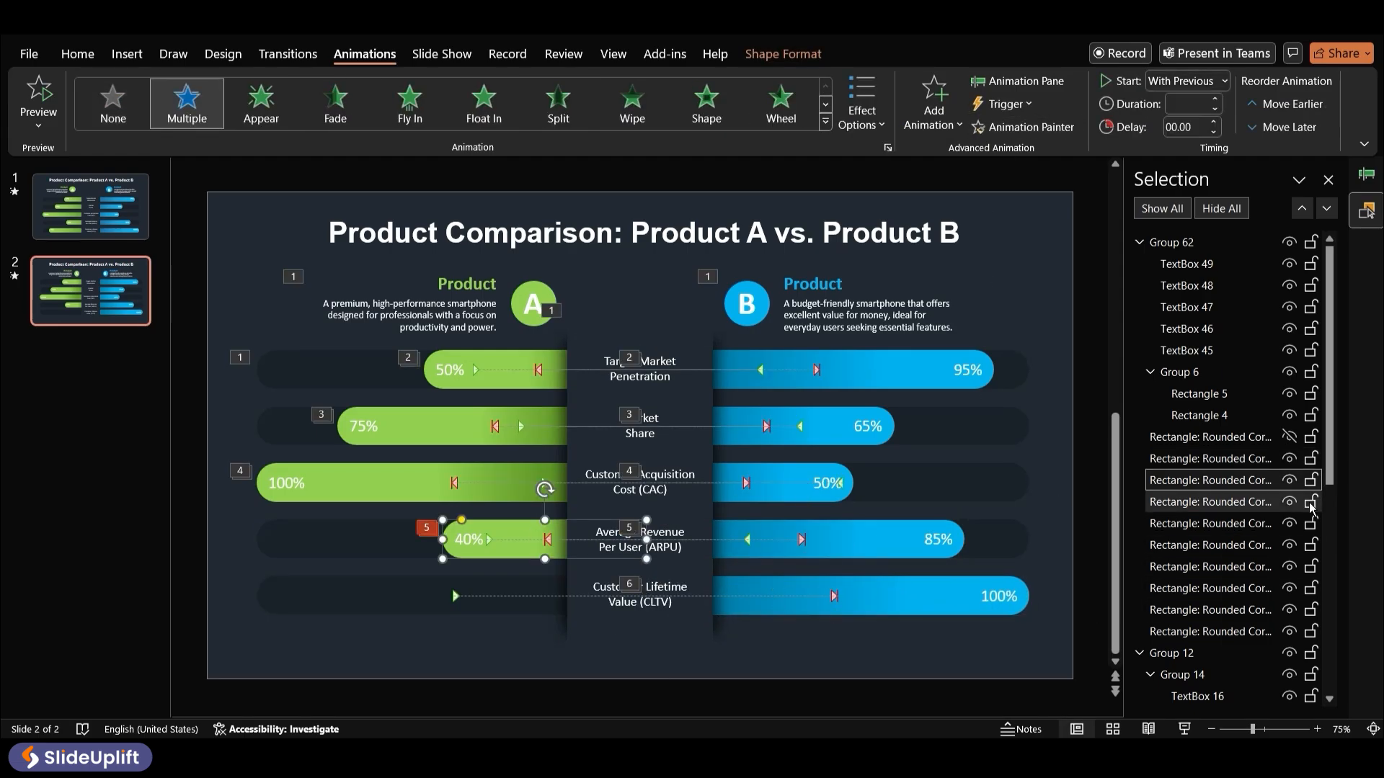
left_click(1018, 134)
left_click(382, 590)
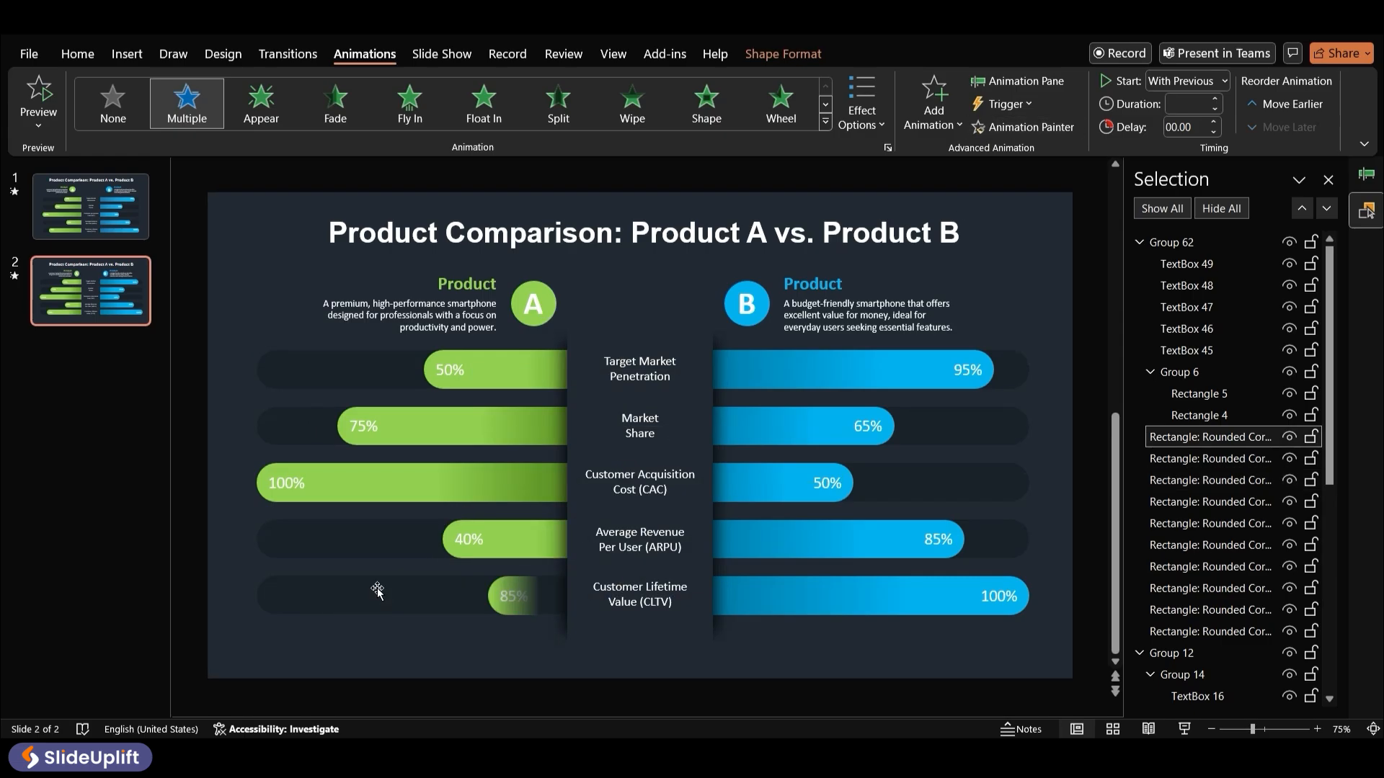
left_click(836, 596, "ctrl")
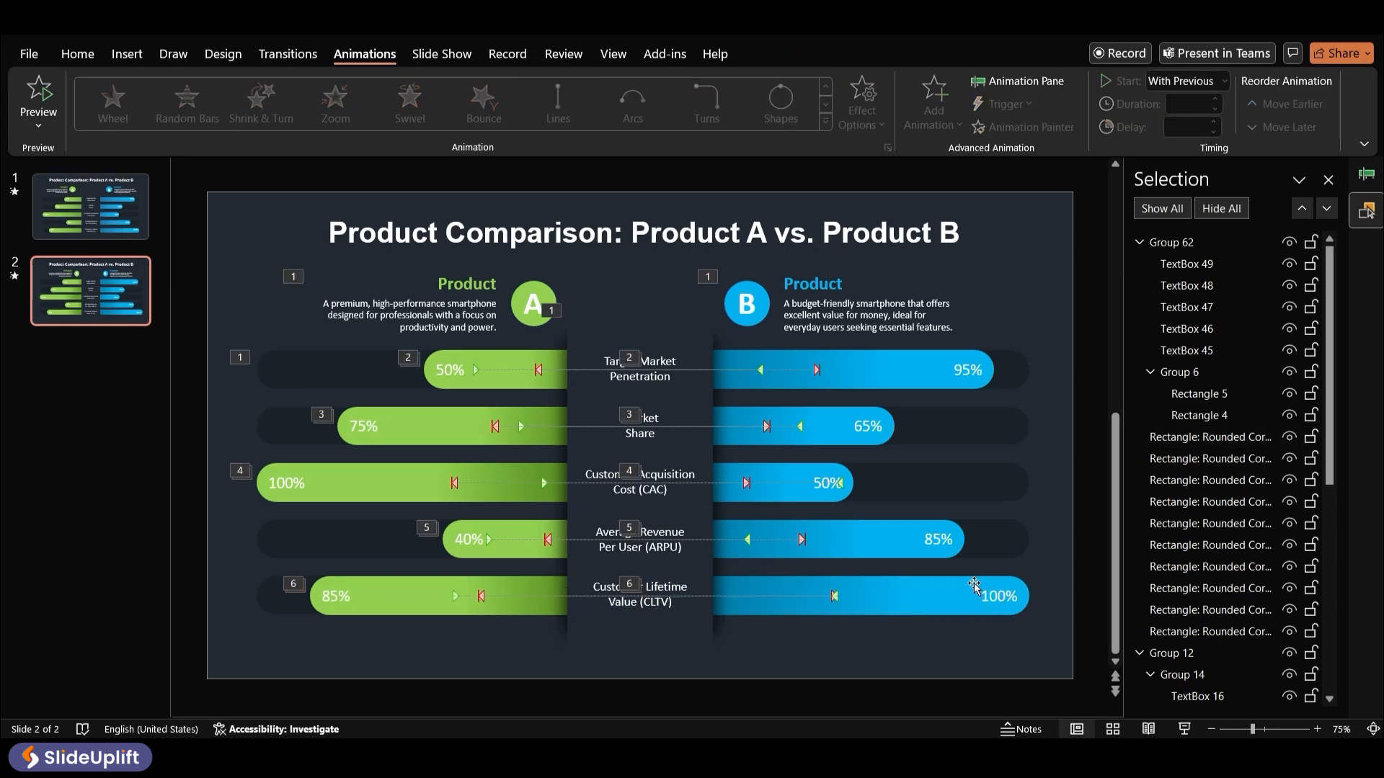
Preview the fifth-row bars' animations together from the Animation Pane
left_click(1366, 175)
left_click(1213, 210)
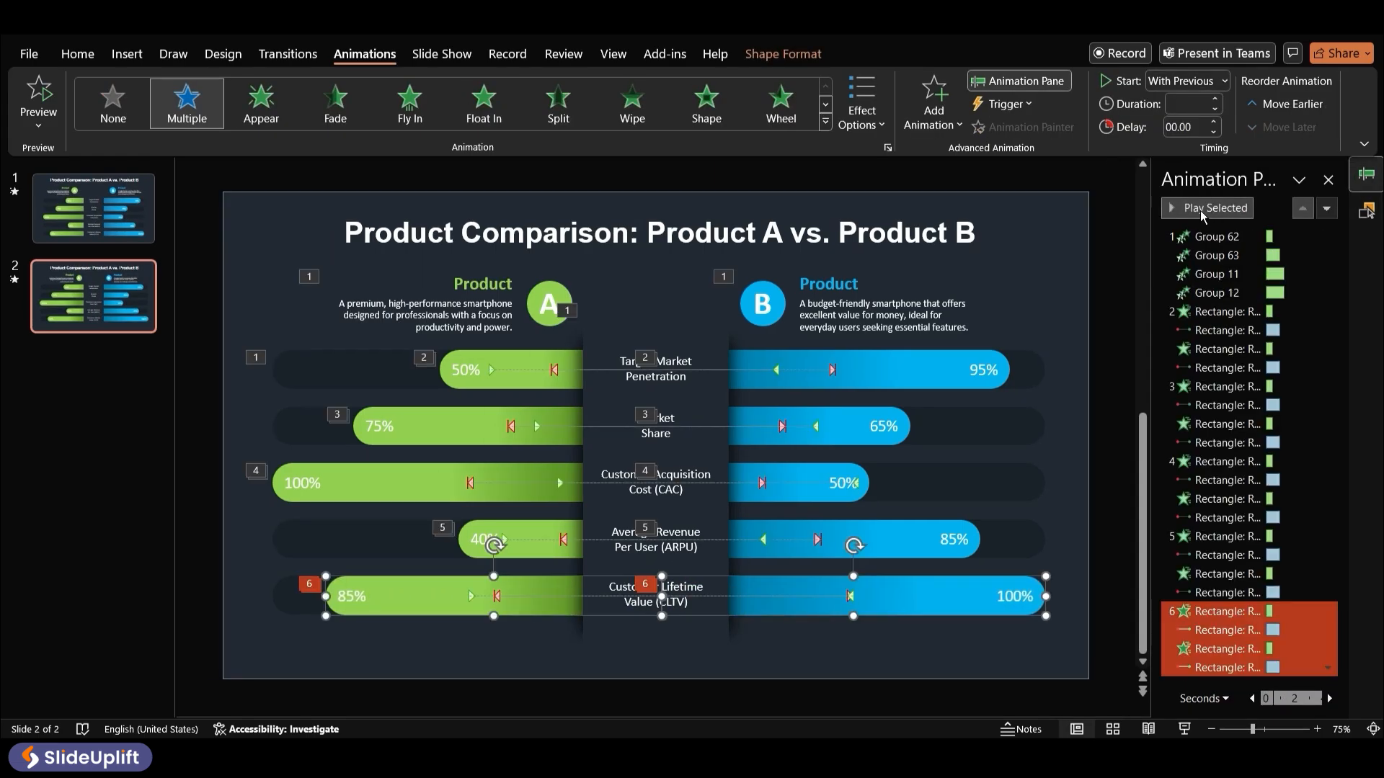
left_click(1201, 211)
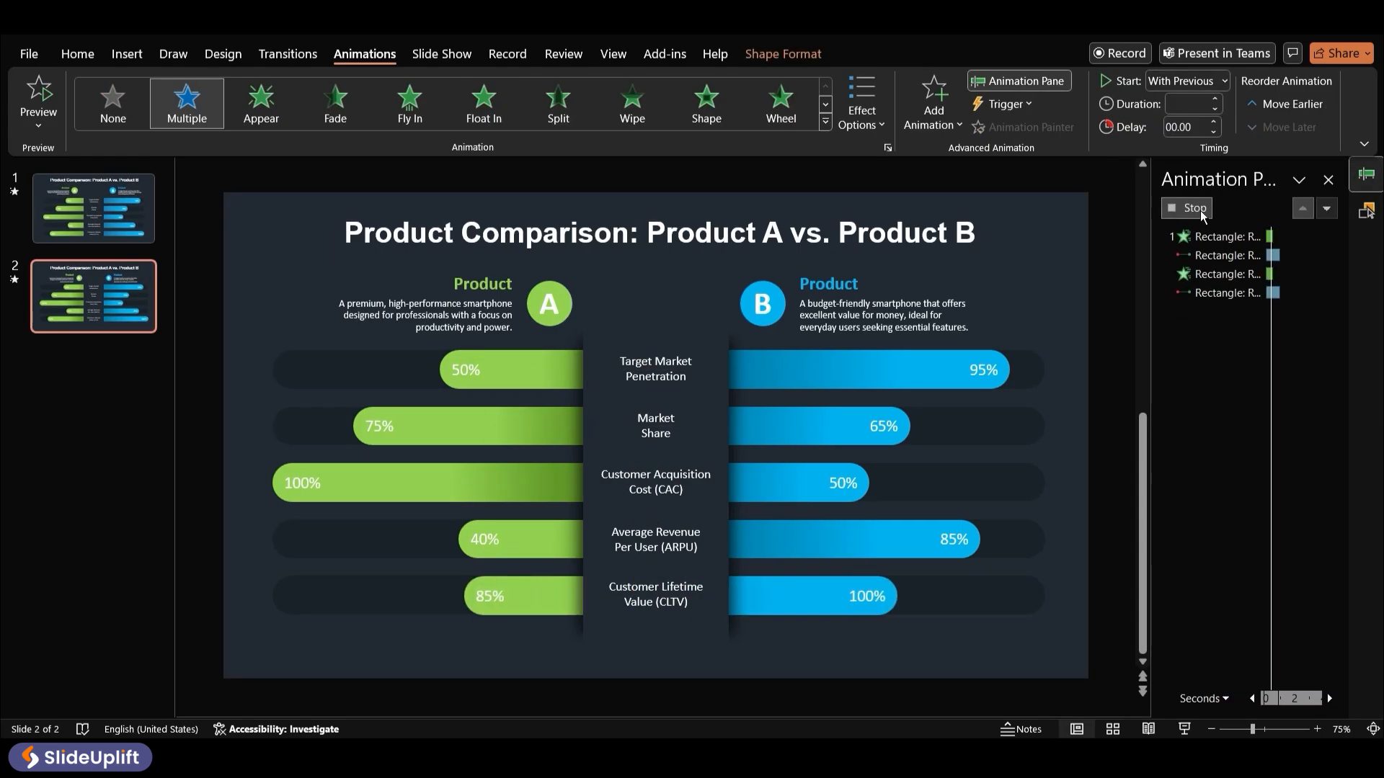
left_click(1070, 322)
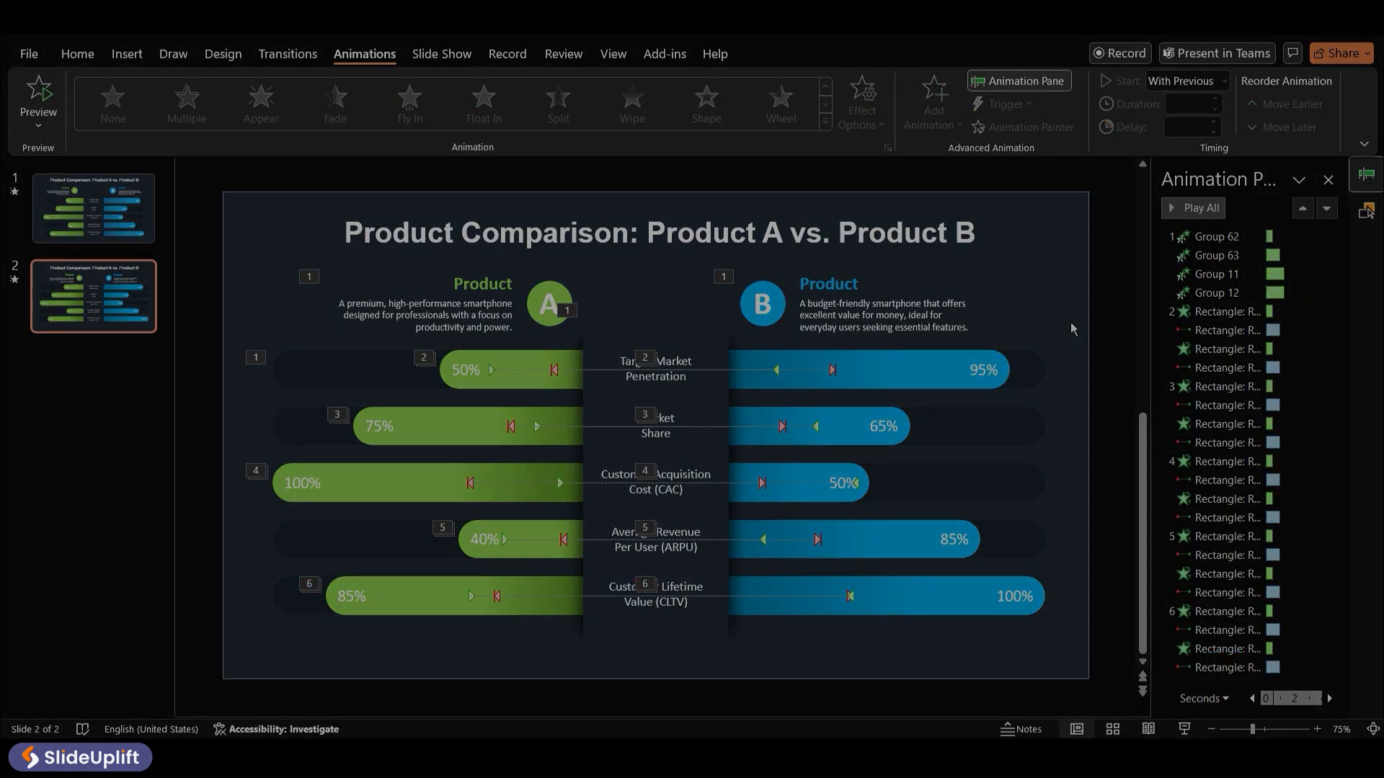